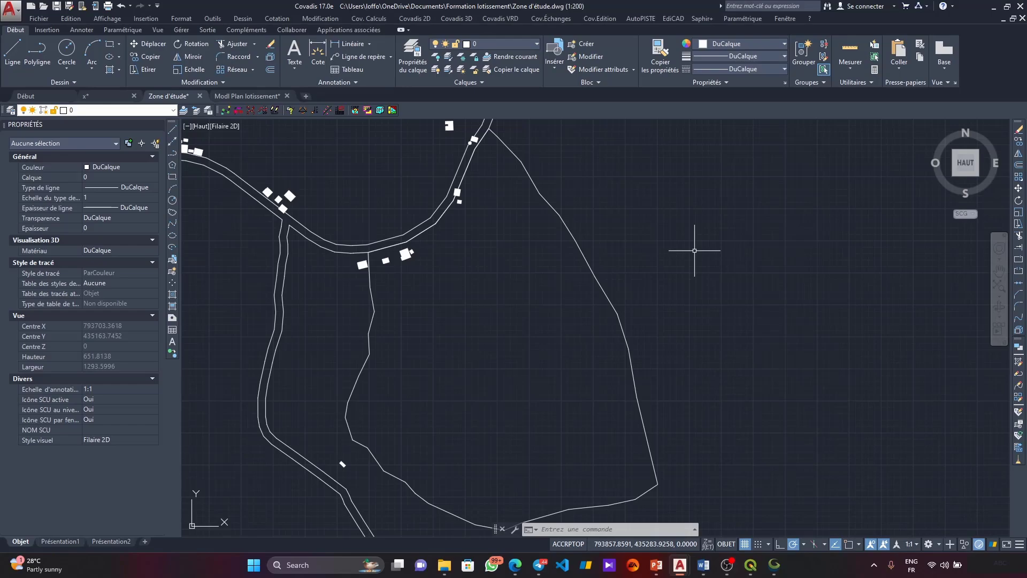
Step: Switch to Global Mapper and load the Zone d'étude DXF file from the Formation lotissement folder
scroll(557, 258, "down", 2)
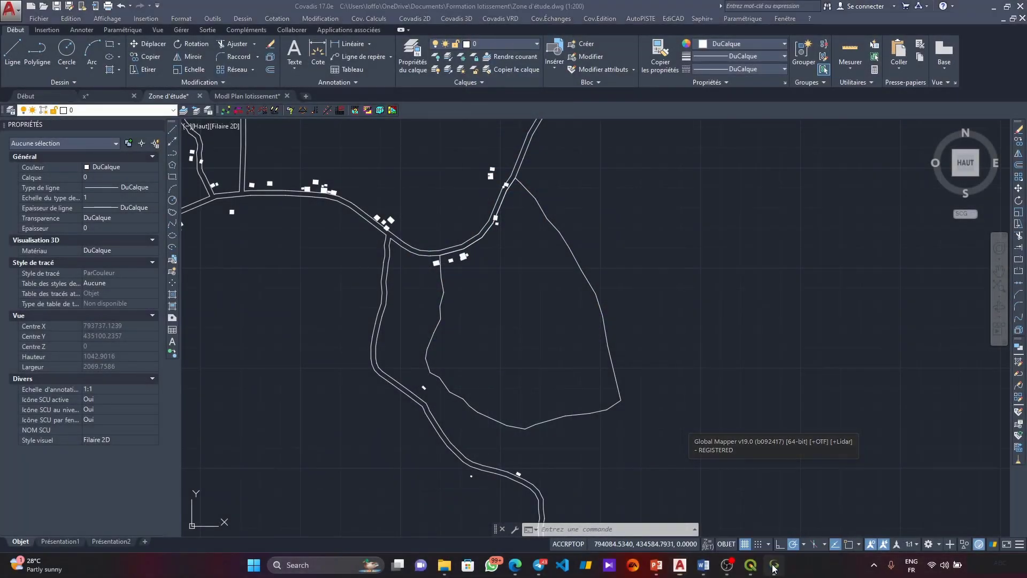
left_click(773, 566)
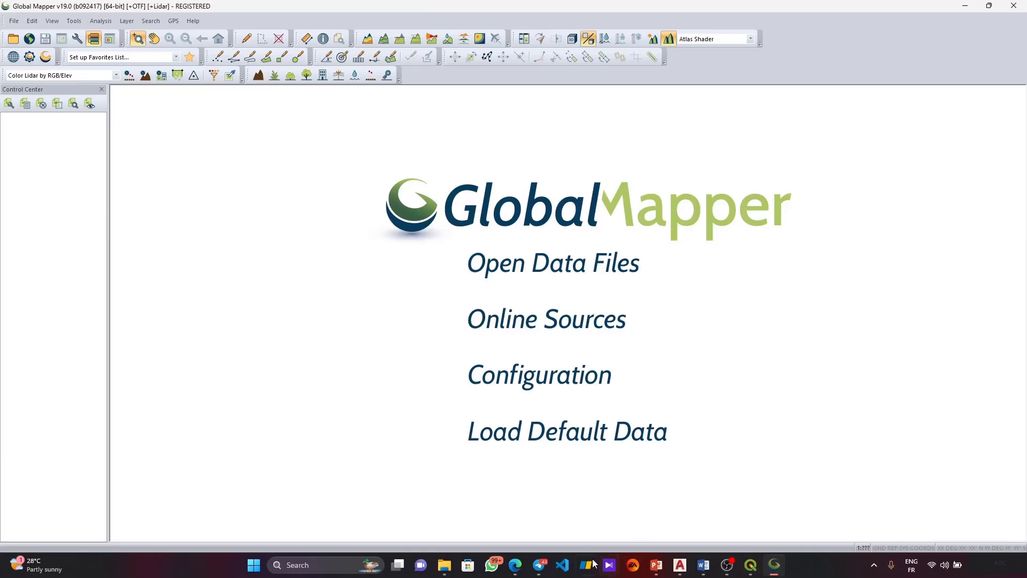
left_click(445, 565)
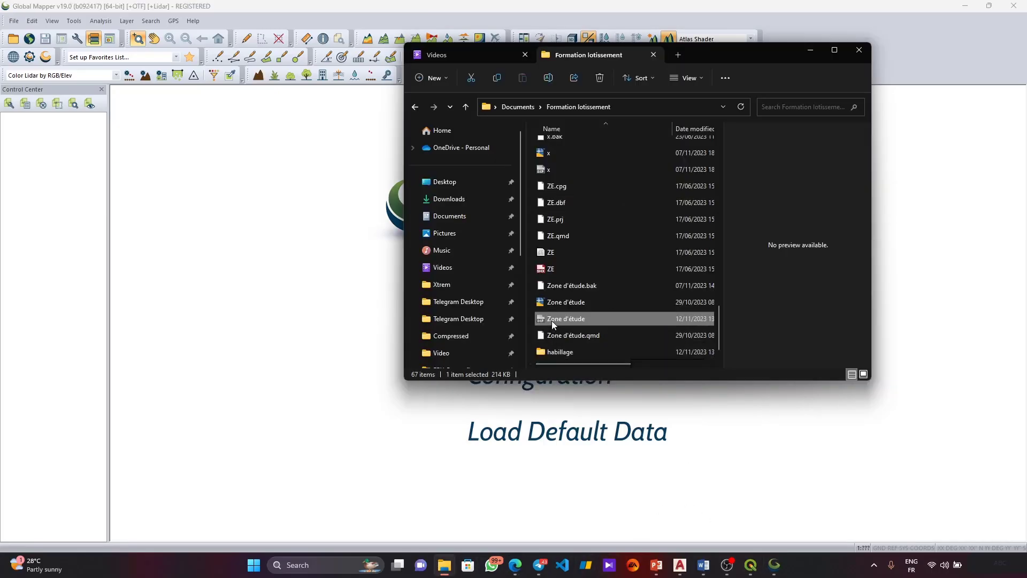
left_click_drag(553, 319, 318, 282)
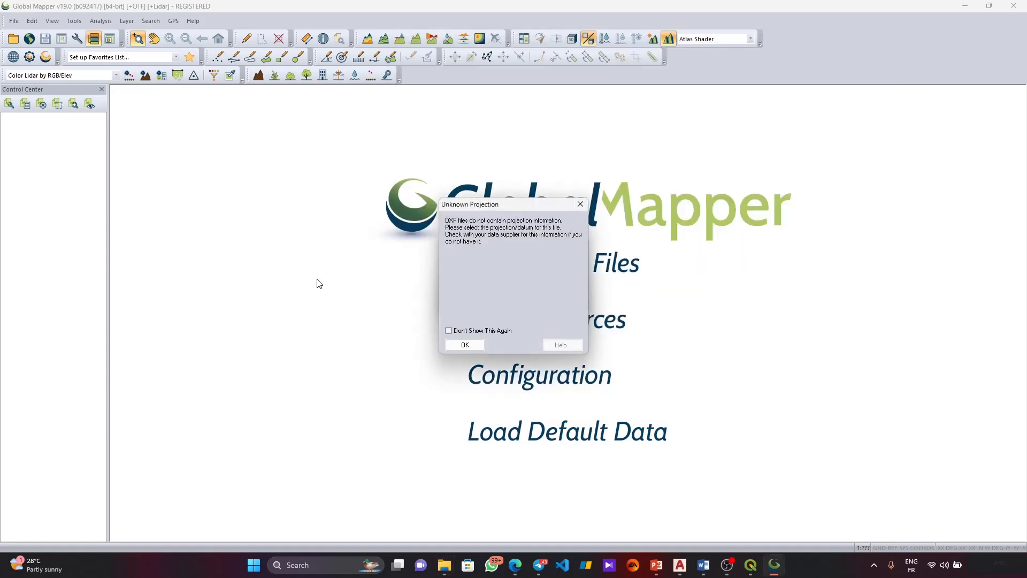
Step: Assign the projection of Zone d'étude.dxf by EPSG code 32632 and accept it to finish loading the boundary
left_click(465, 345)
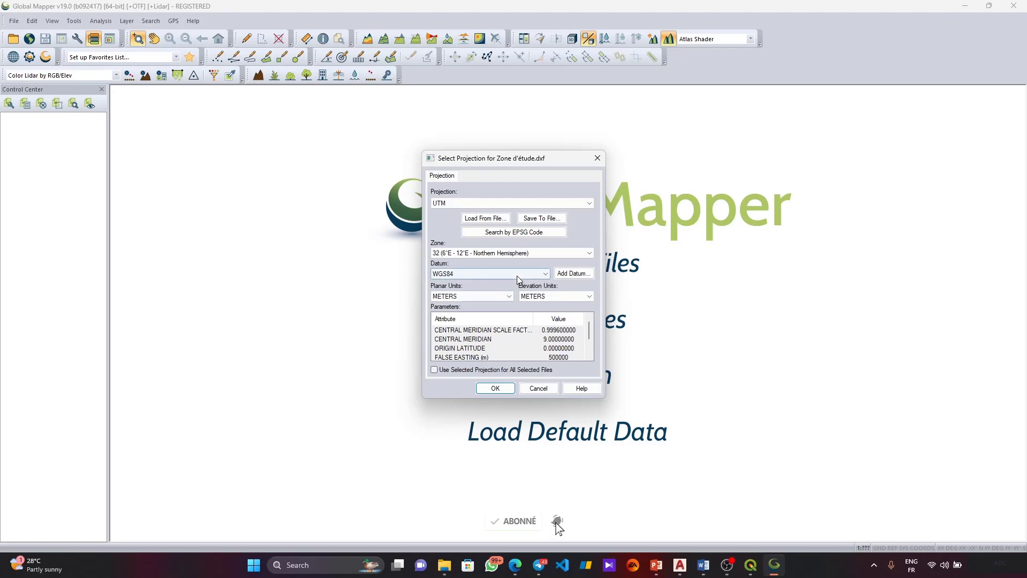
left_click(513, 233)
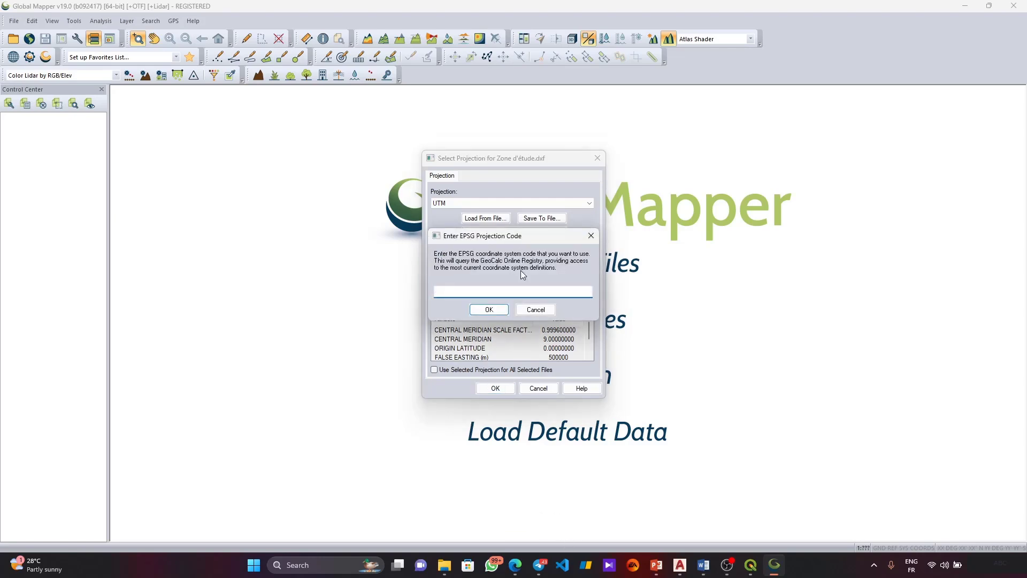
type("32632")
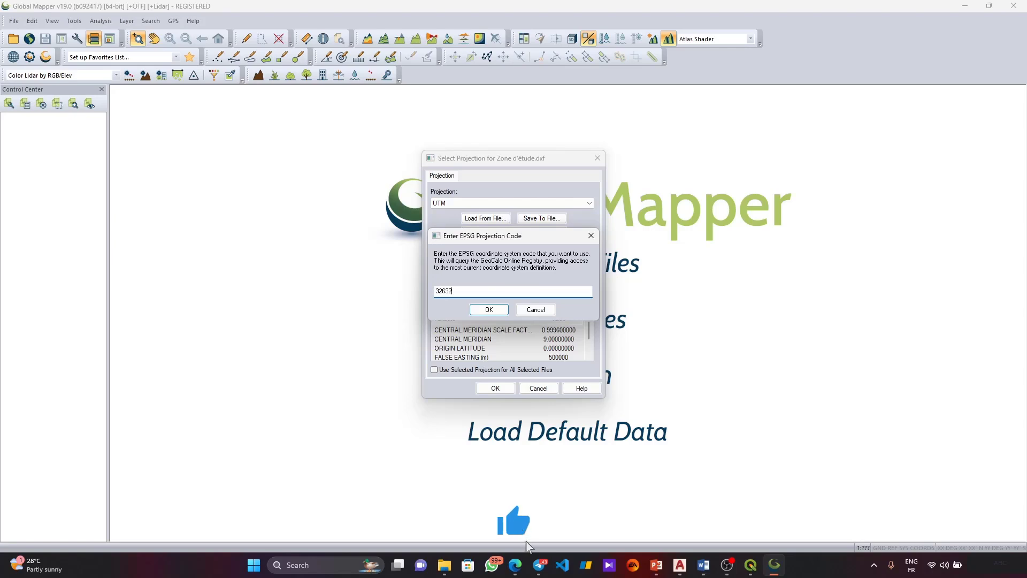
key("Return")
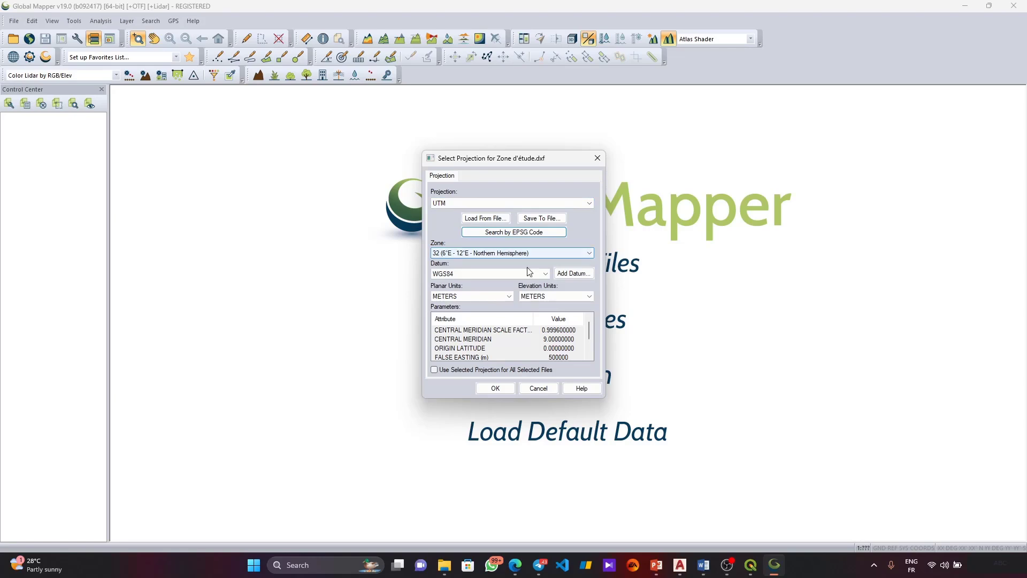
left_click(493, 389)
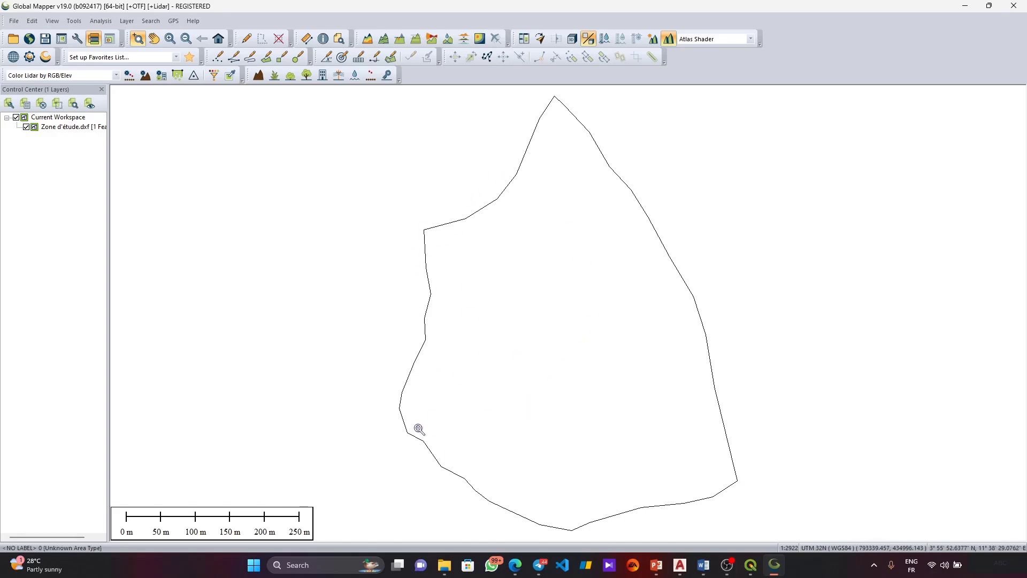
Step: Add the World Imagery online source from the popular sources for the current screen bounds
left_click(13, 22)
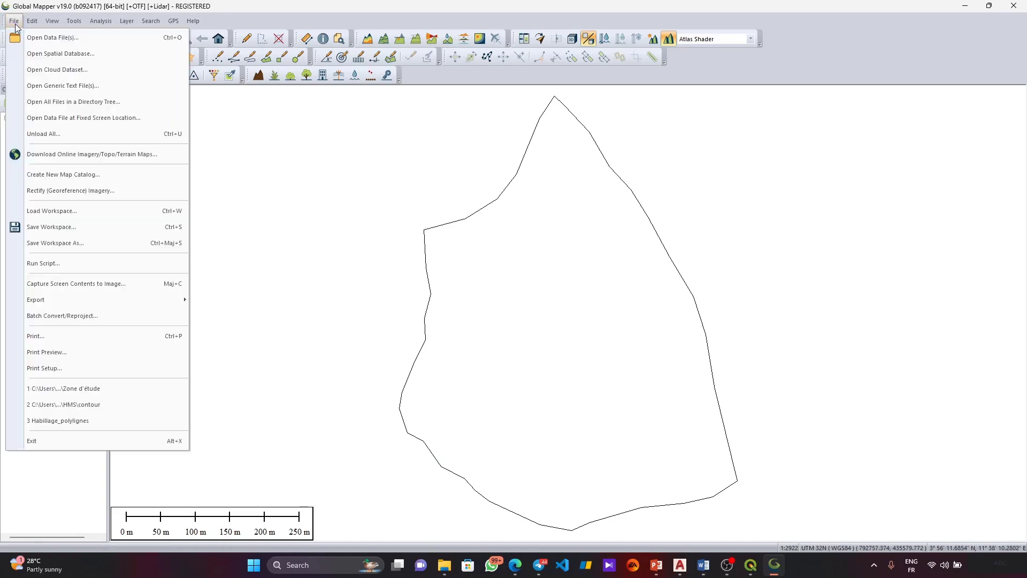
key("Escape")
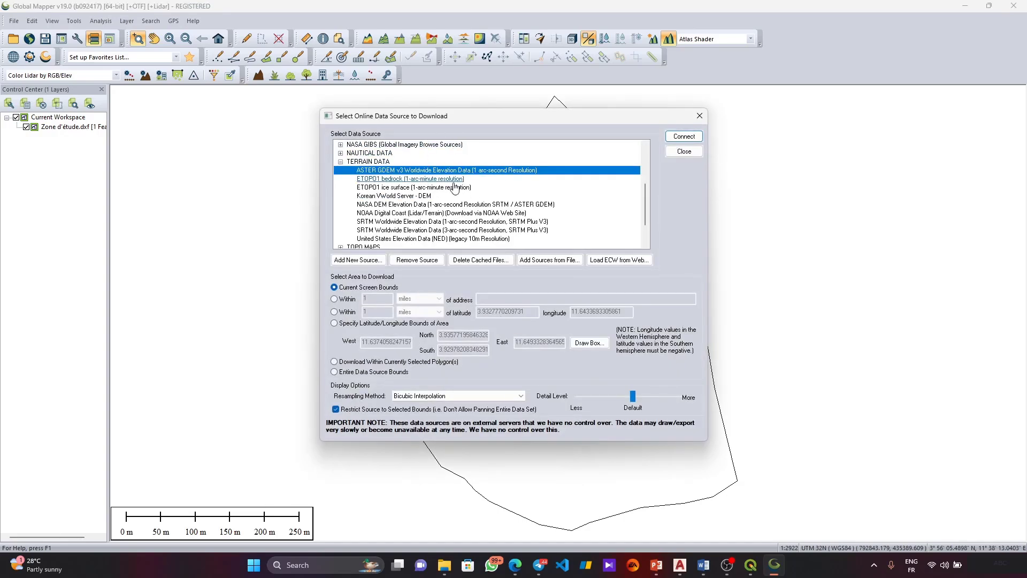
scroll(439, 176, "up", 4)
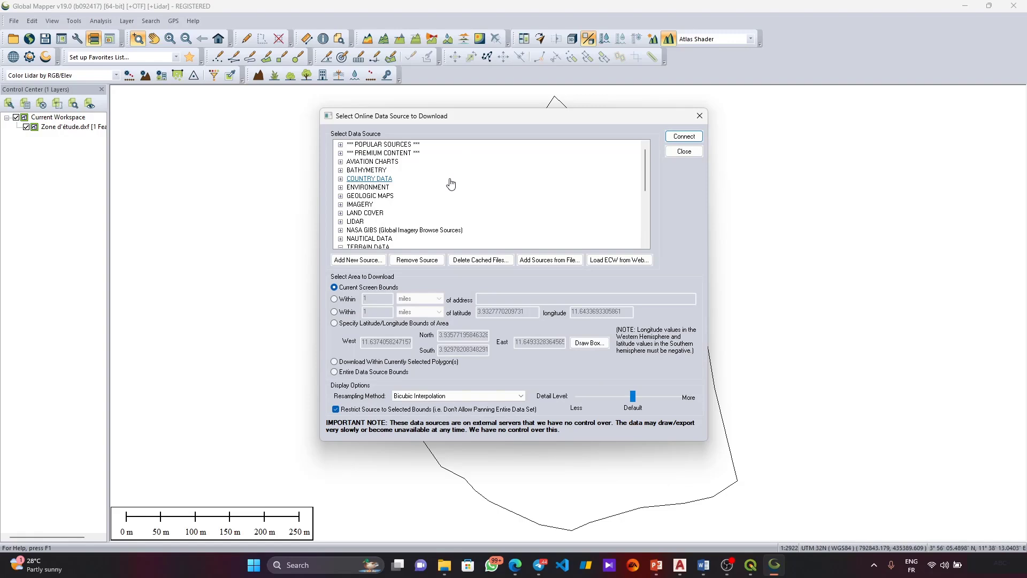
left_click(340, 145)
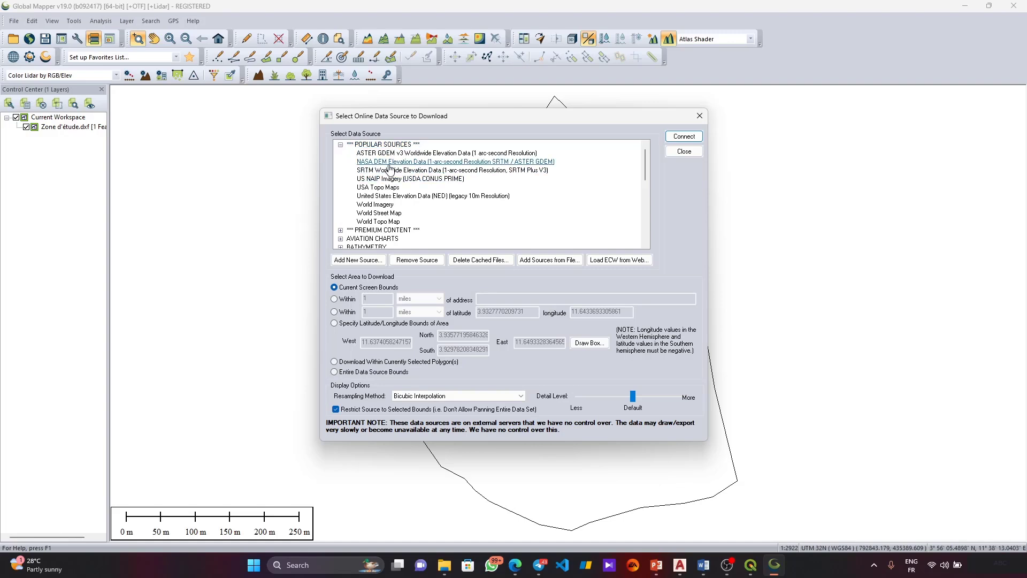
left_click(383, 208)
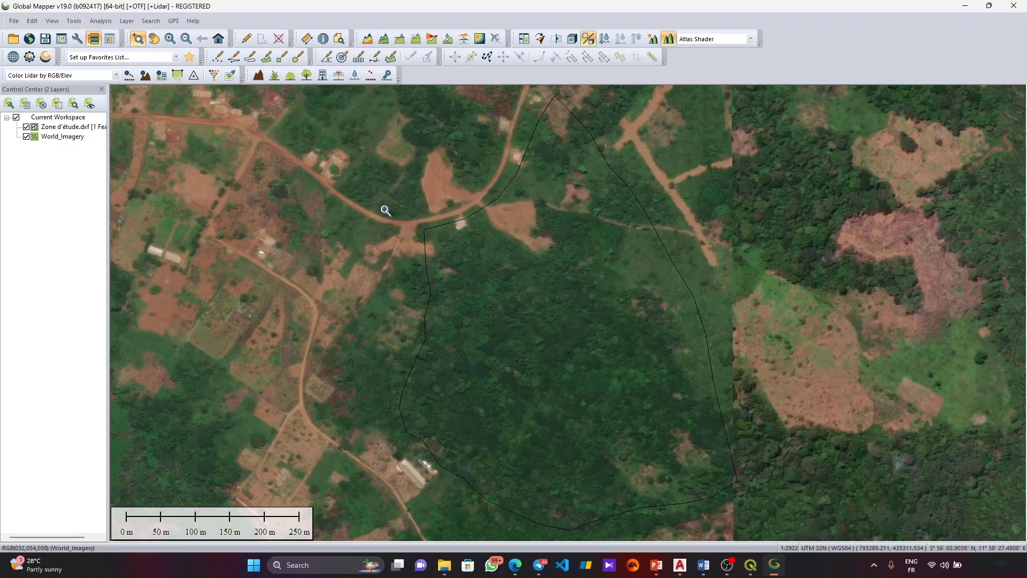
Step: Add the ASTER GDEM v3 Worldwide Elevation Data (1 arc-second Resolution) from the online terrain data for the current screen bounds
left_click(29, 39)
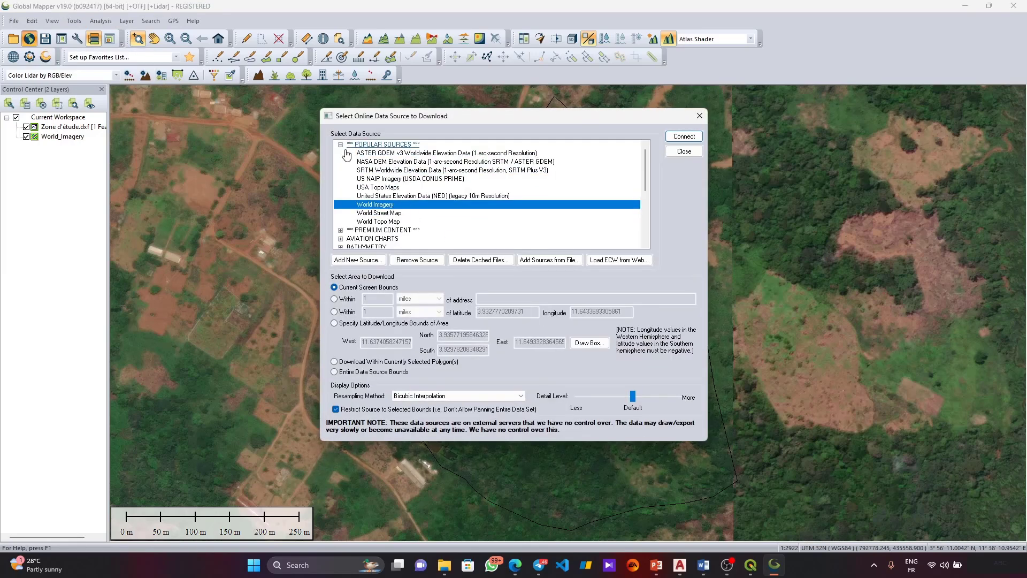
scroll(502, 187, "down", 2)
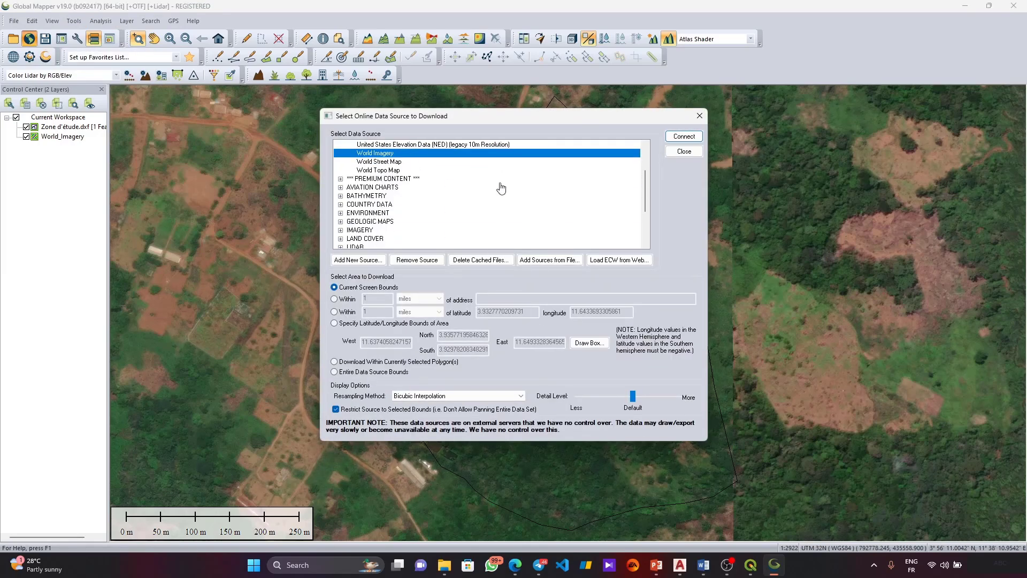
scroll(447, 187, "down", 2)
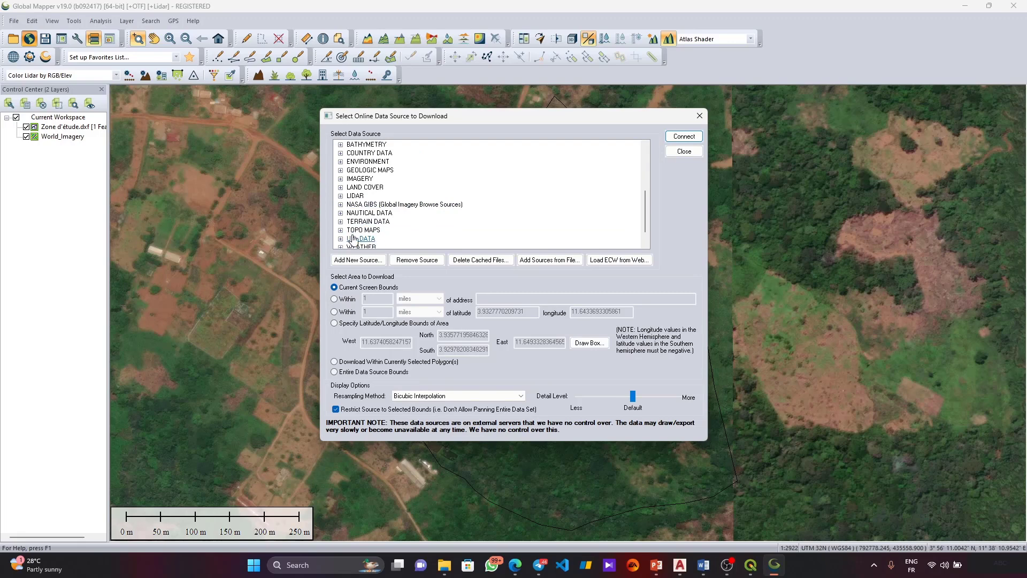
left_click(341, 221)
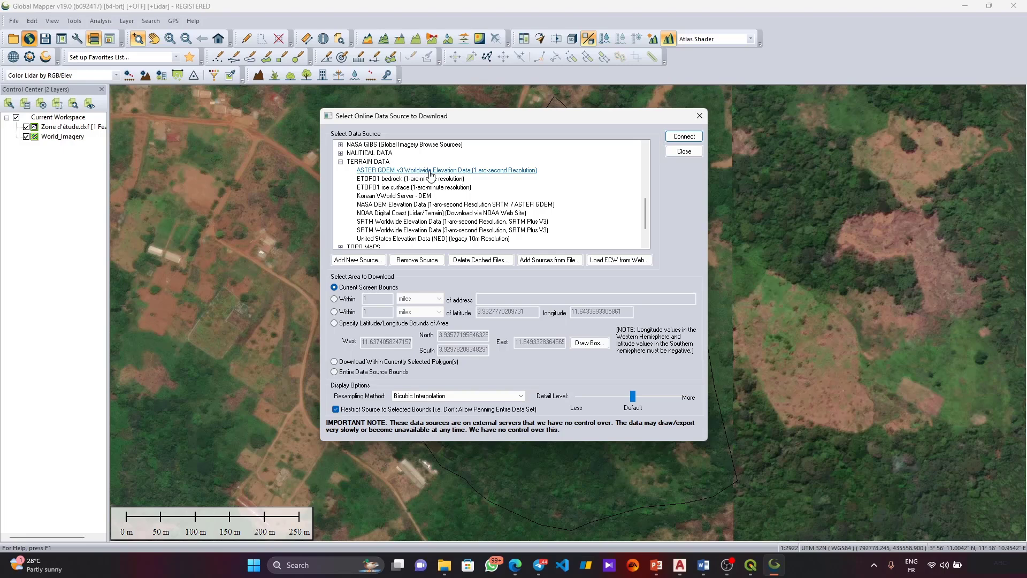
left_click(484, 172)
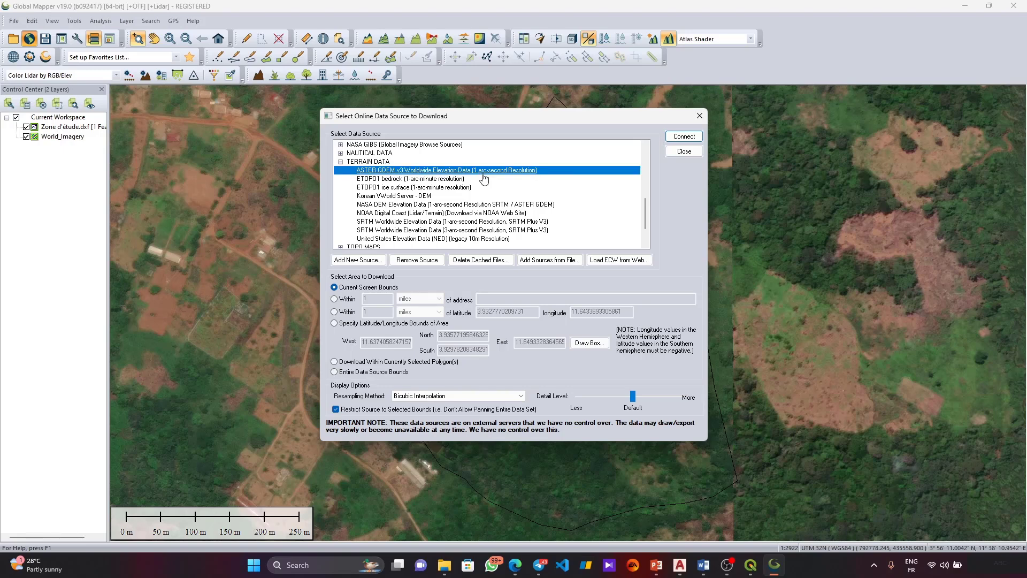
left_click(684, 136)
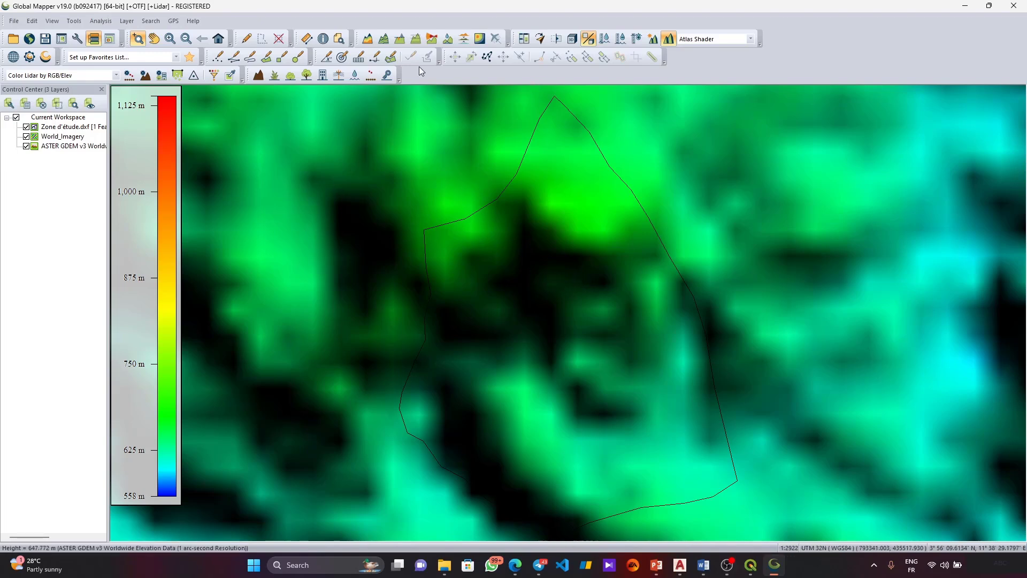
Step: Generate contours from the loaded terrain with a contour interval of 4 meters
left_click(381, 41)
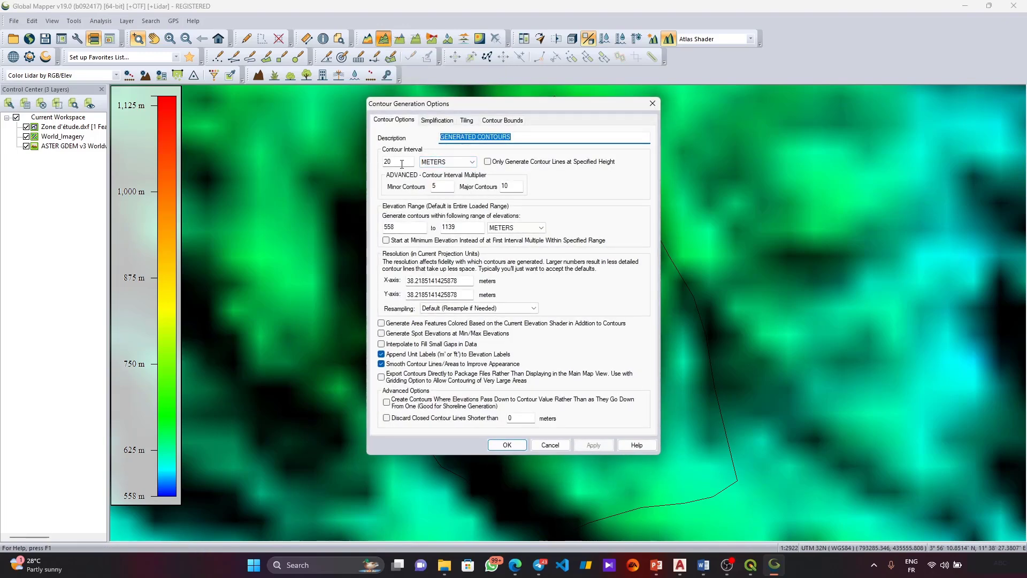
double_click(402, 165)
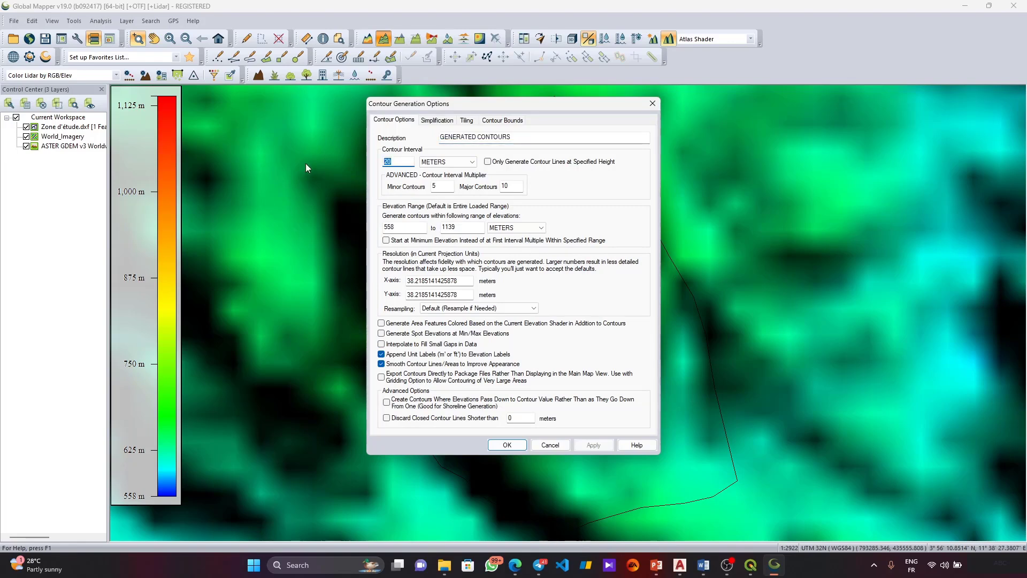
type("4")
left_click(508, 449)
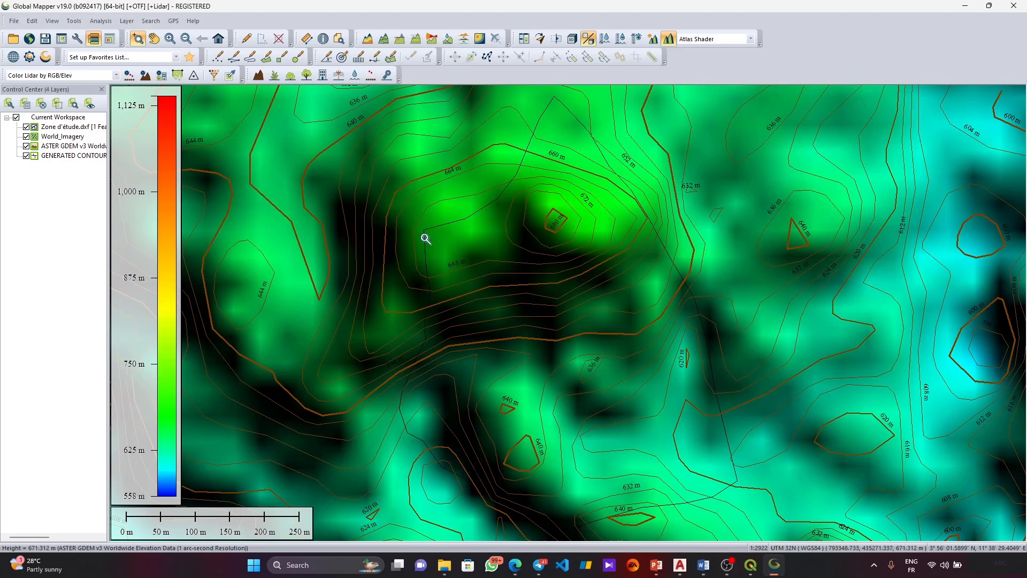
Step: Create an elevation grid from the GENERATED CONTOURS layer only, excluding Zone d'étude.dxf and keeping the default grid options
left_click(365, 41)
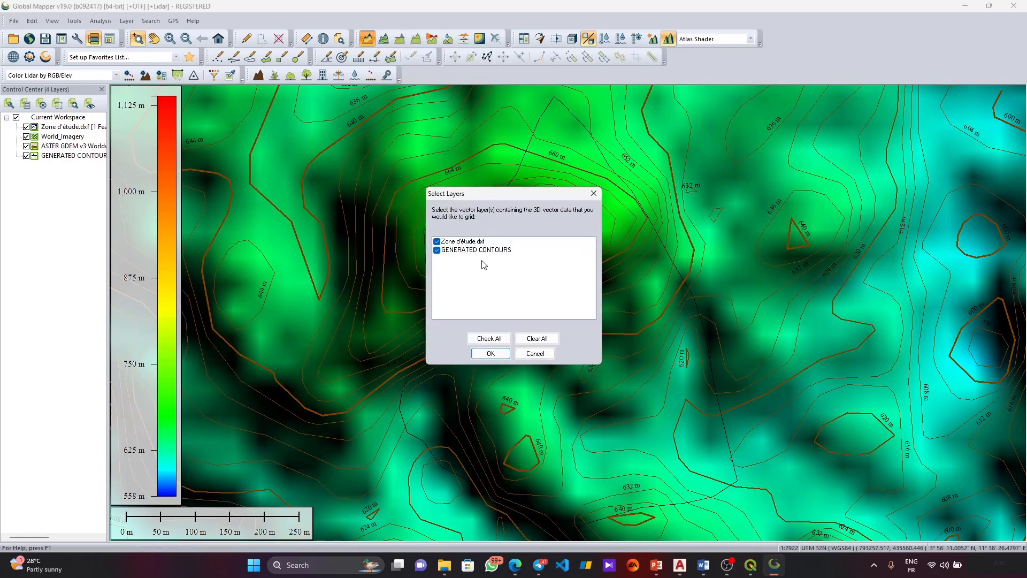
left_click(437, 241)
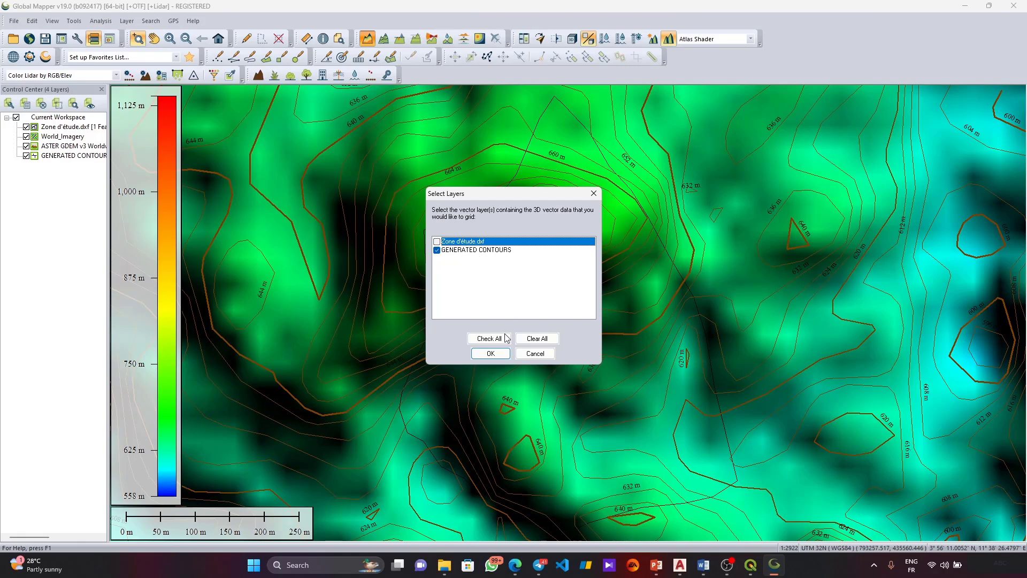
left_click(490, 353)
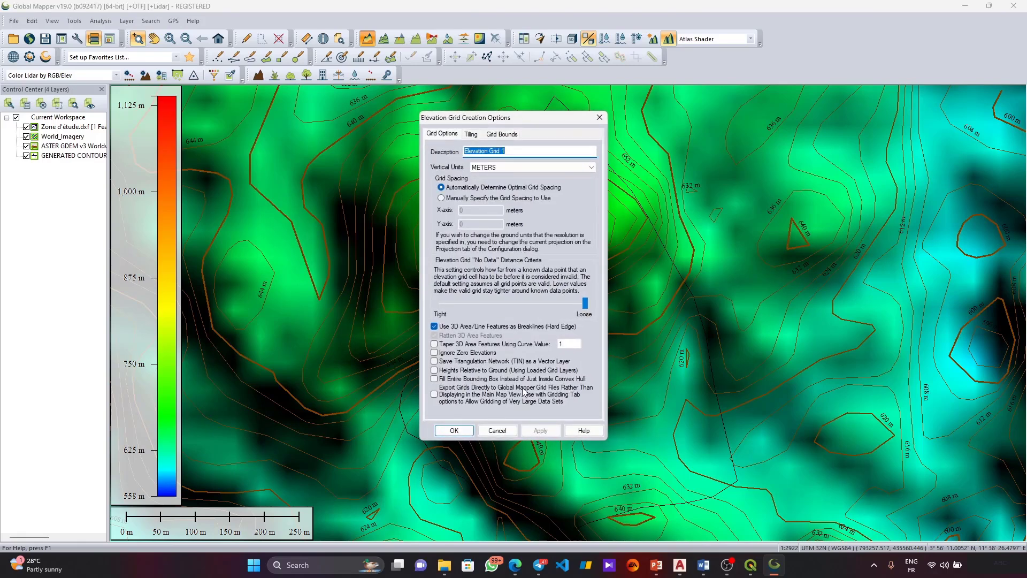
left_click(452, 431)
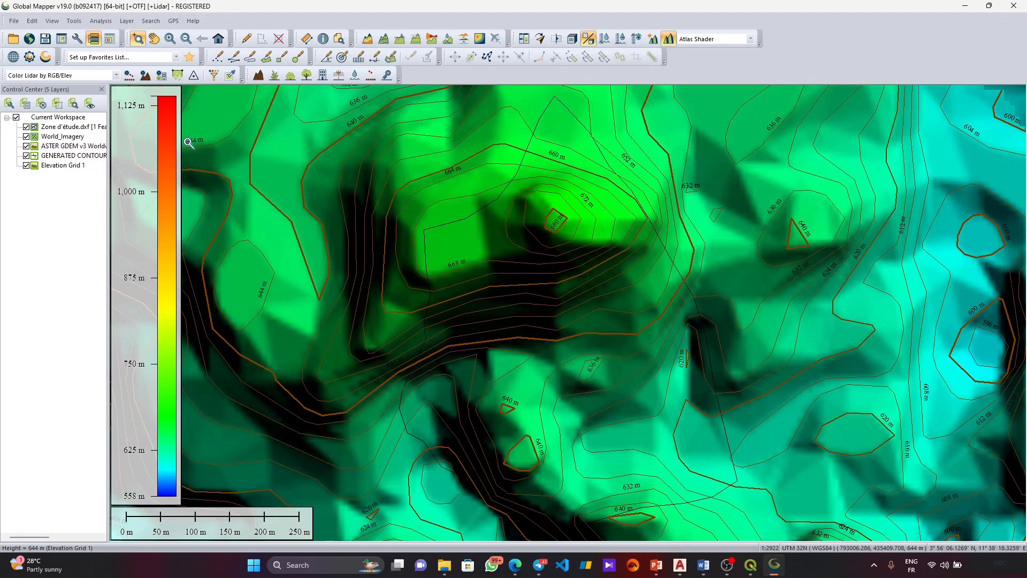
Step: Start exporting the Elevation Grid 1 layer to a new file, with only that layer selected
right_click(62, 166)
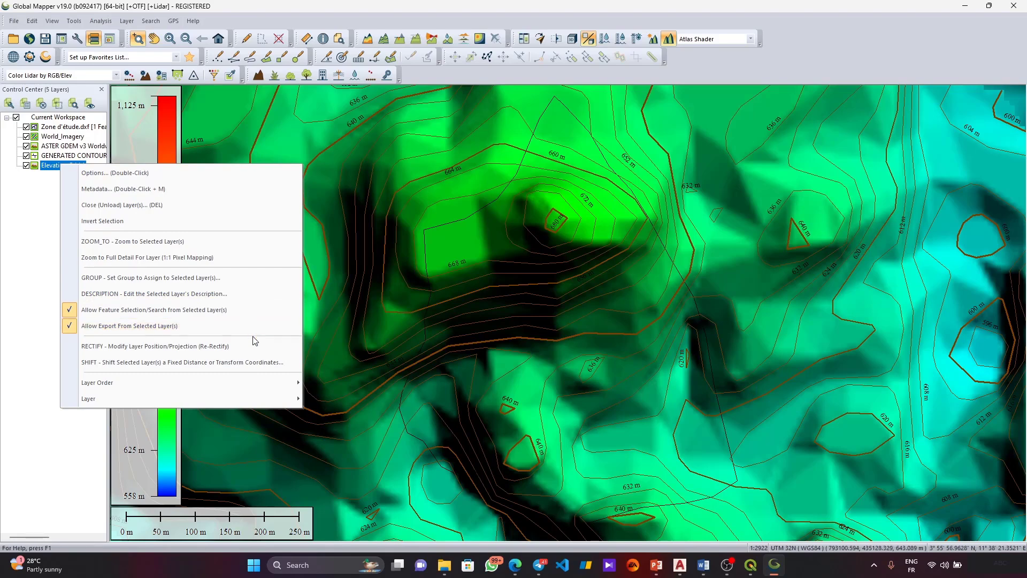
left_click(59, 180)
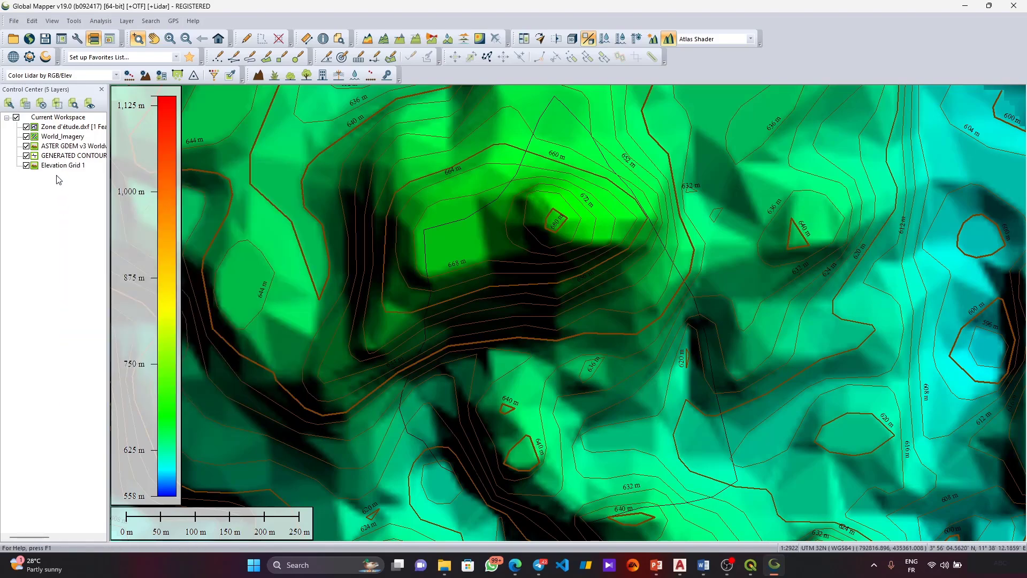
right_click(69, 166)
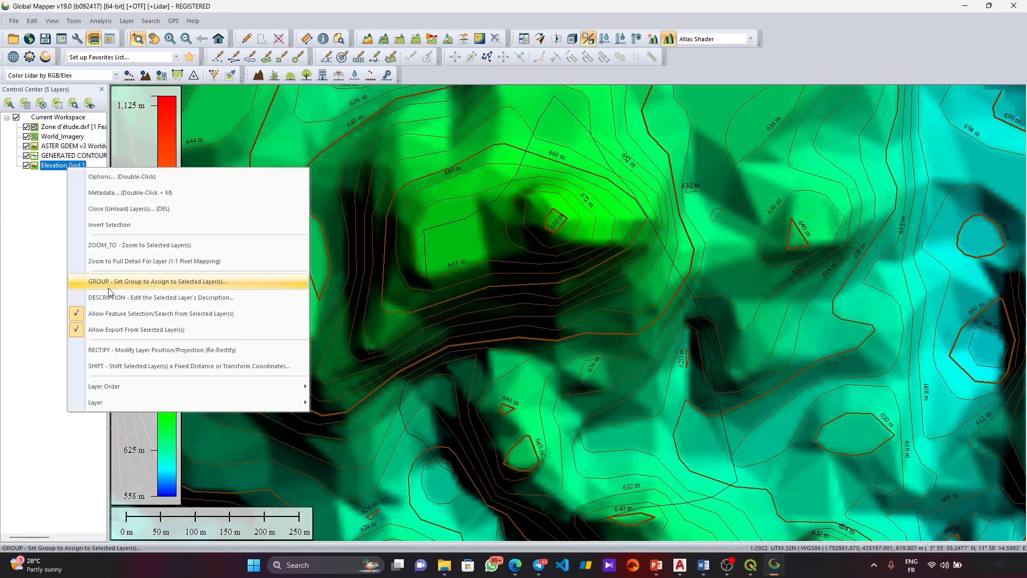
mouse_move(264, 385)
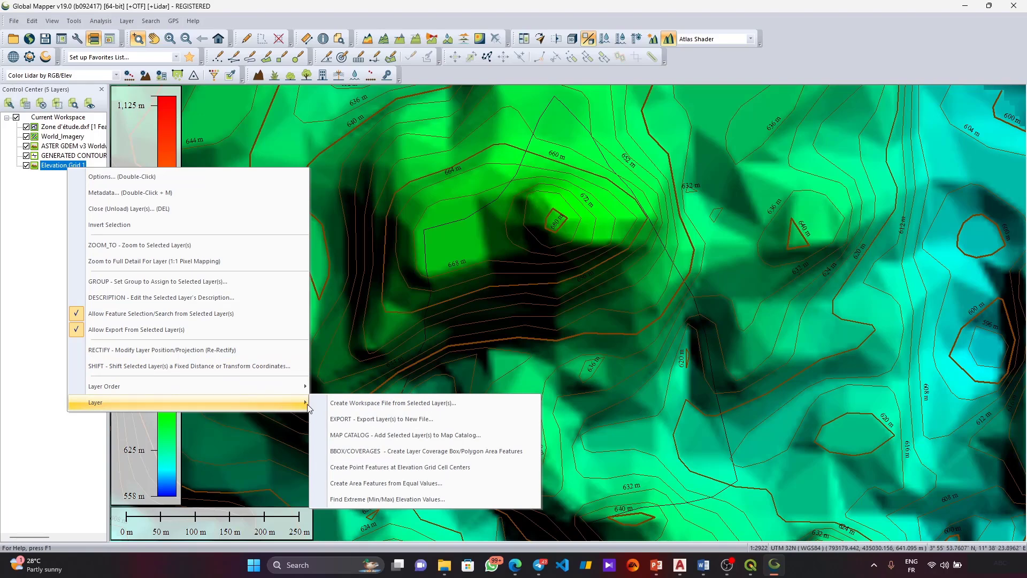
left_click(408, 420)
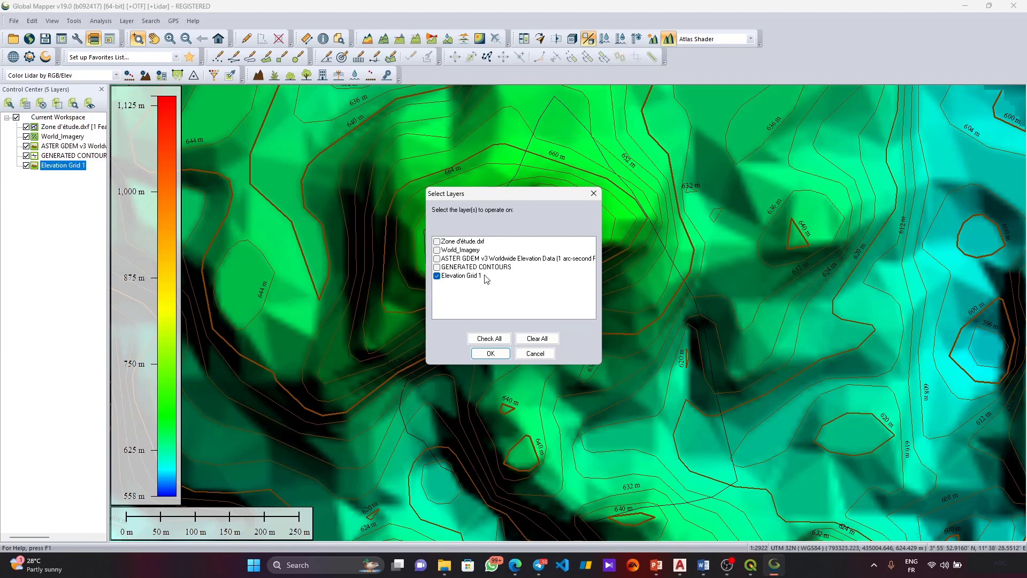
left_click(490, 353)
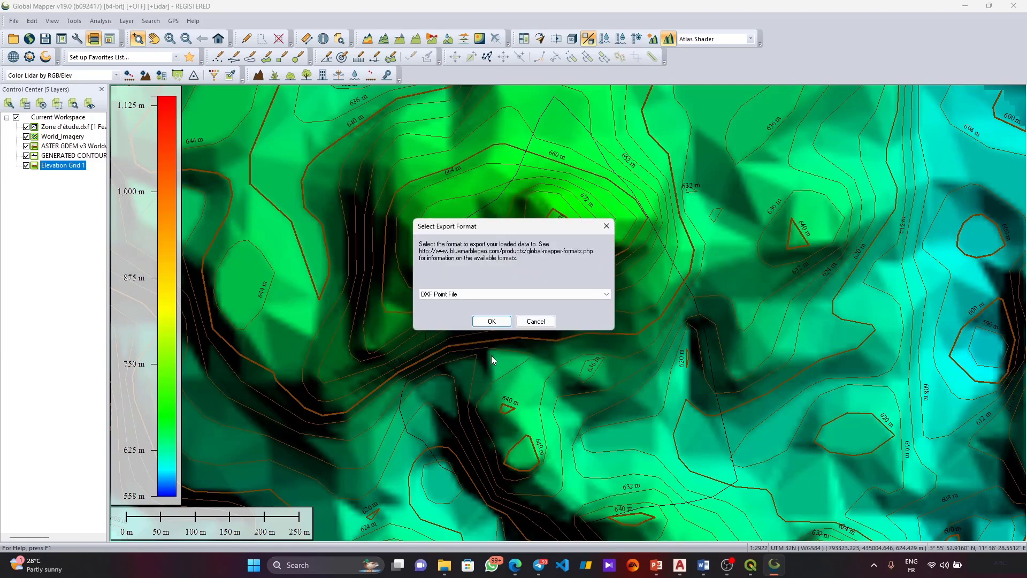
Step: Choose DXF Point File as the export format and open its export options
left_click(503, 293)
scroll(507, 320, "up", 2)
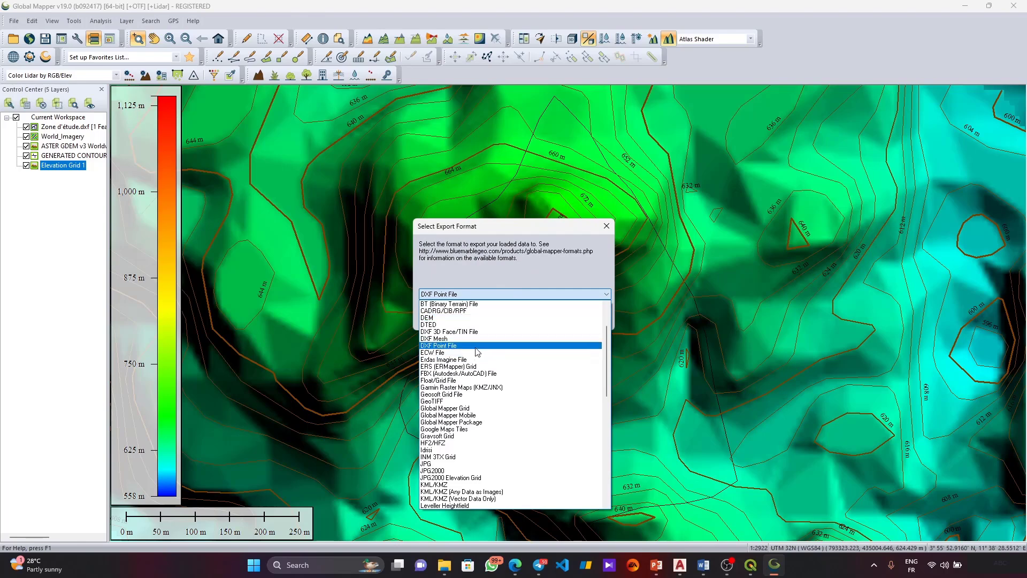
left_click(479, 346)
left_click(490, 321)
left_click(478, 342)
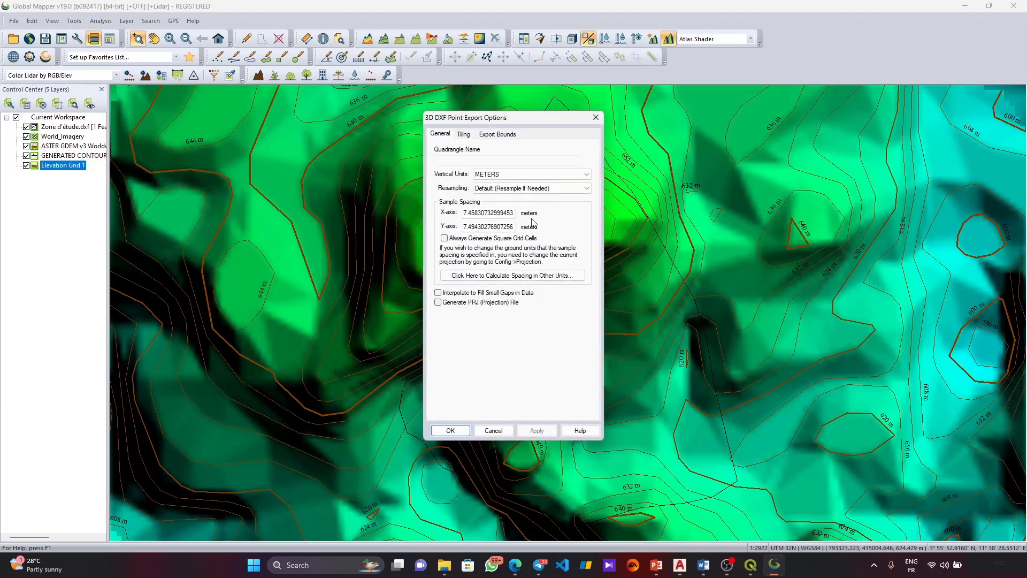
Step: Export the grid with the default 3D DXF point options, overwriting the existing grid DXF file in the Formation lotissement folder
left_click(452, 430)
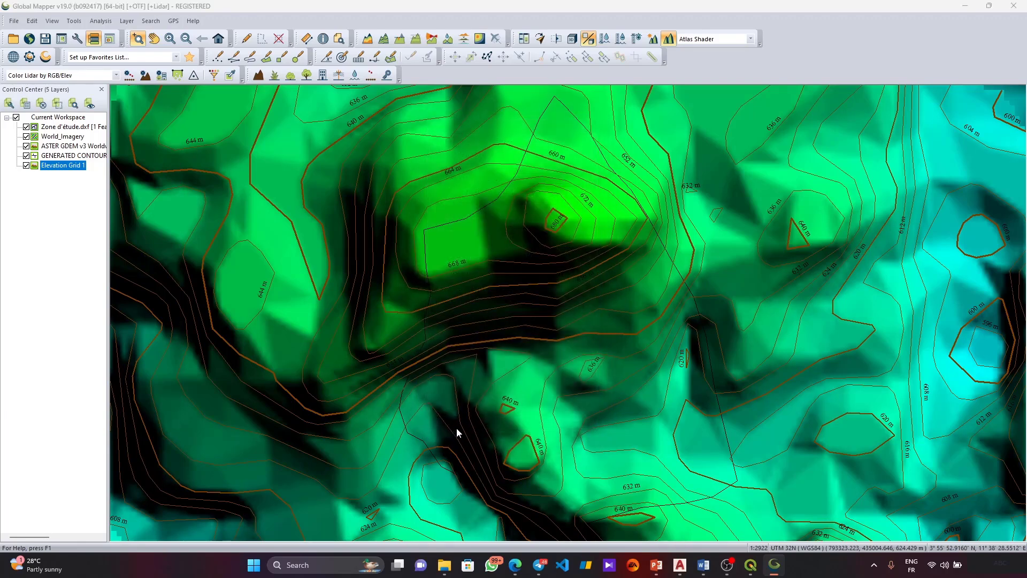
scroll(444, 319, "down", 1)
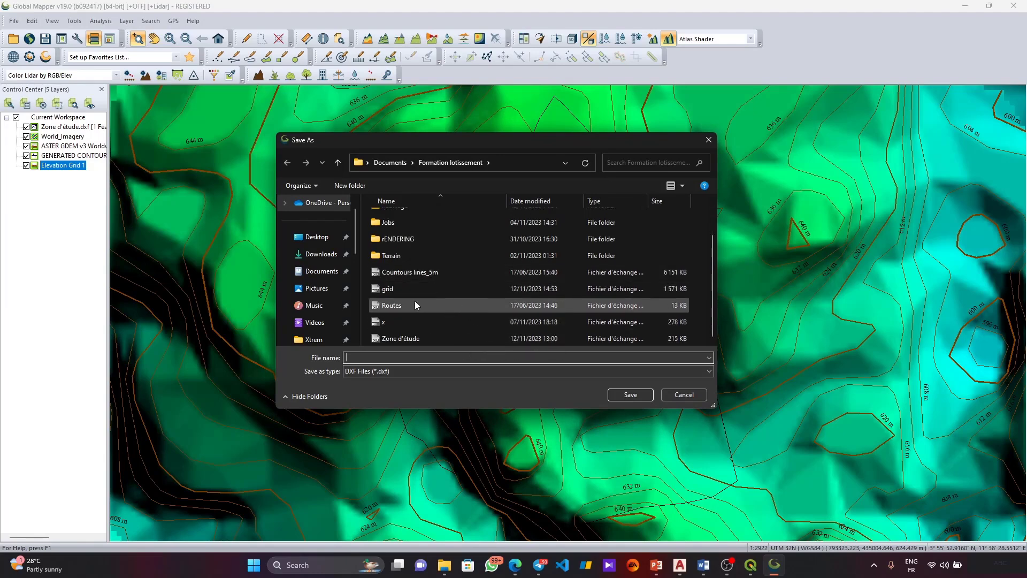
left_click(455, 289)
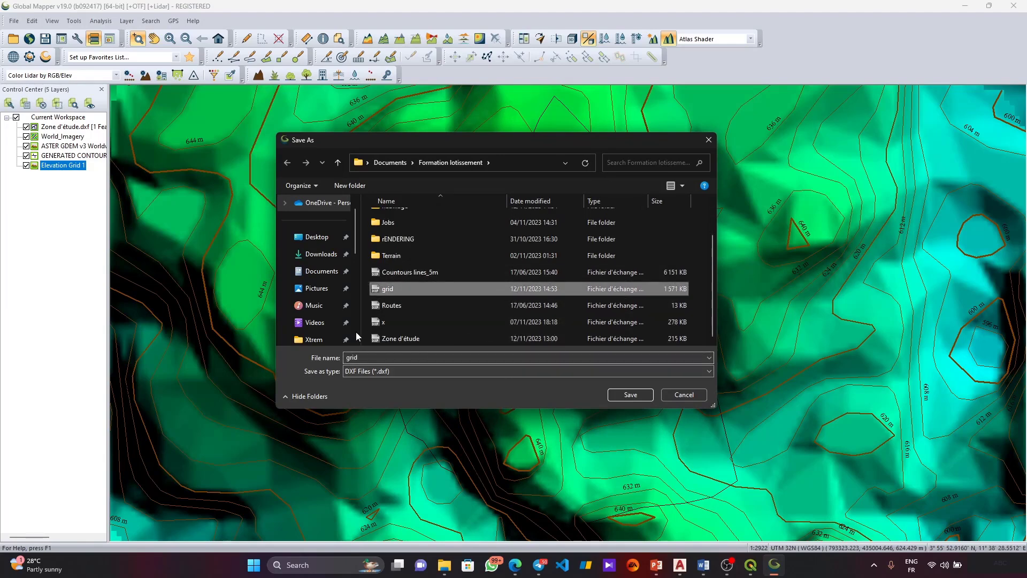
left_click(632, 398)
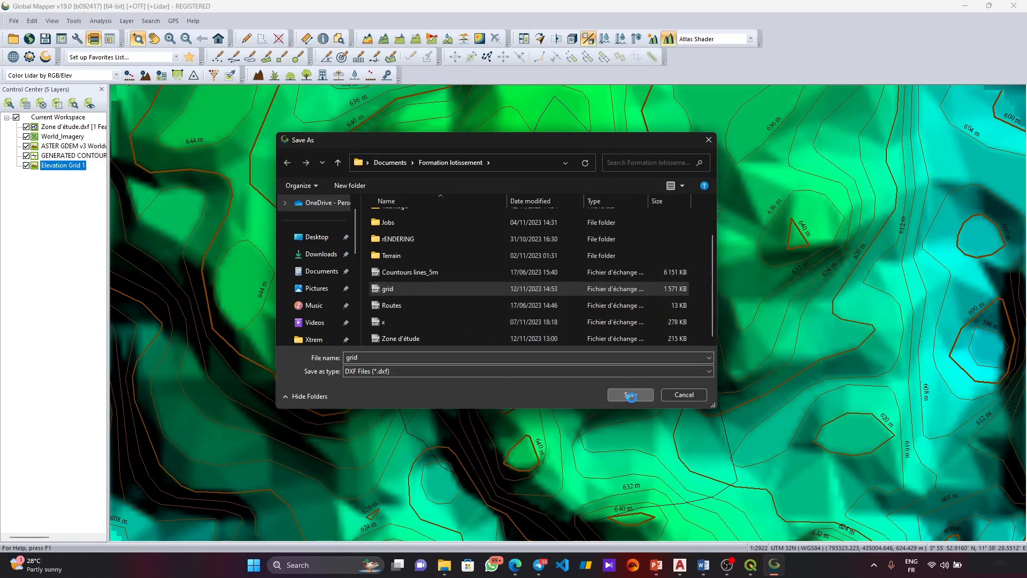
left_click(545, 284)
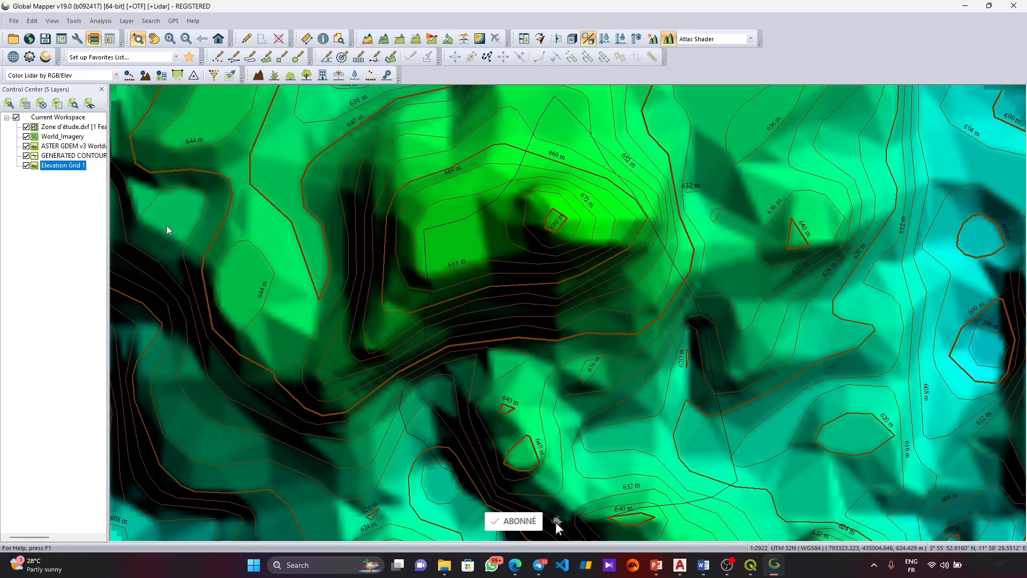
Step: Start exporting the GENERATED CONTOURS layer to a new file, with only that layer selected
left_click(63, 164)
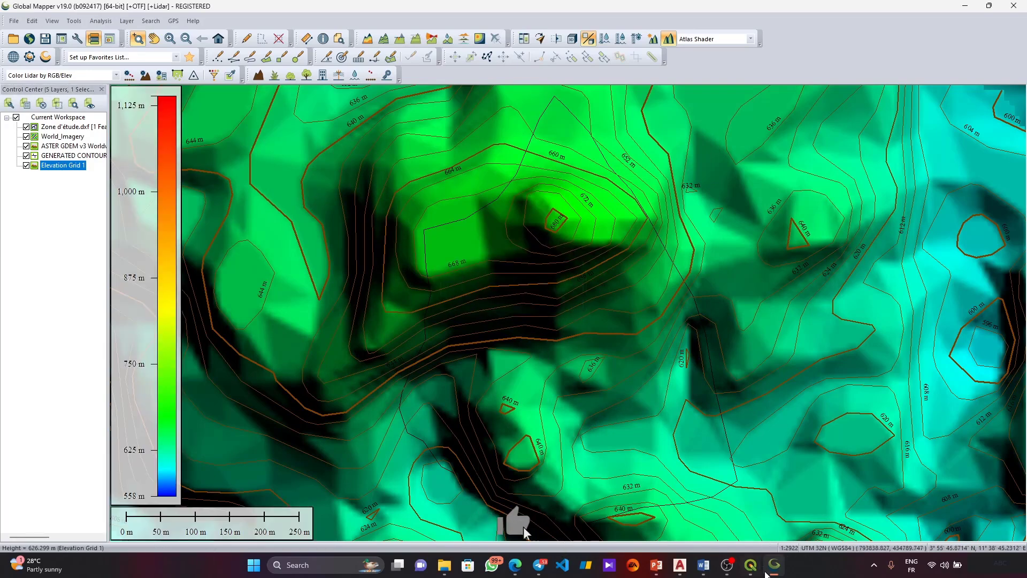
right_click(48, 157)
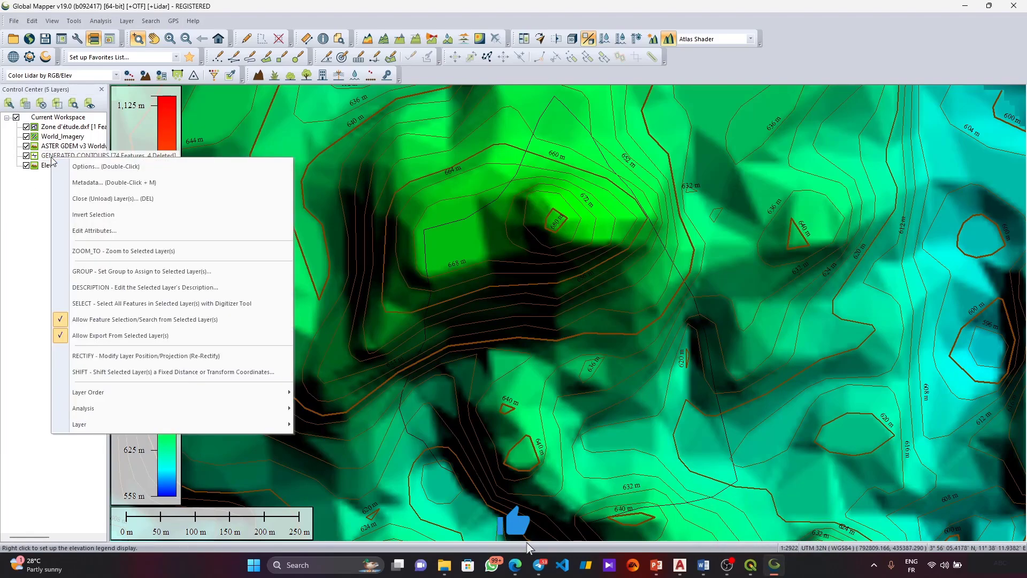
mouse_move(300, 424)
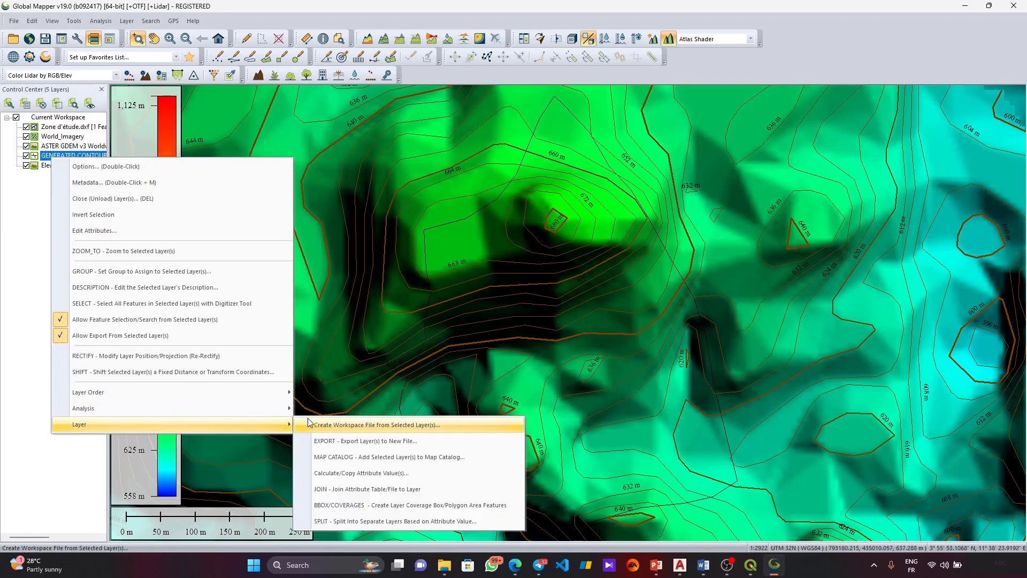
left_click(396, 426)
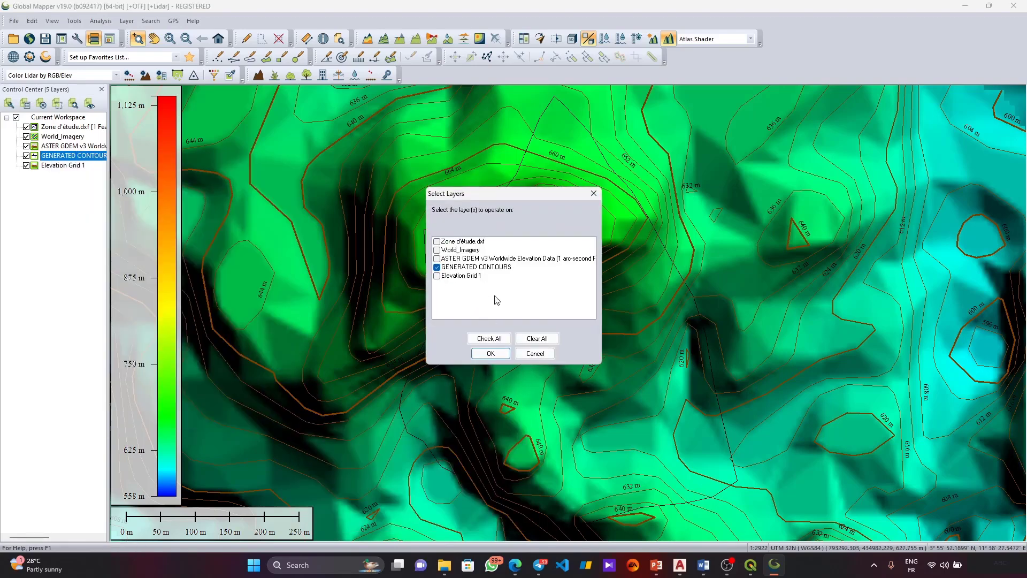
left_click(480, 351)
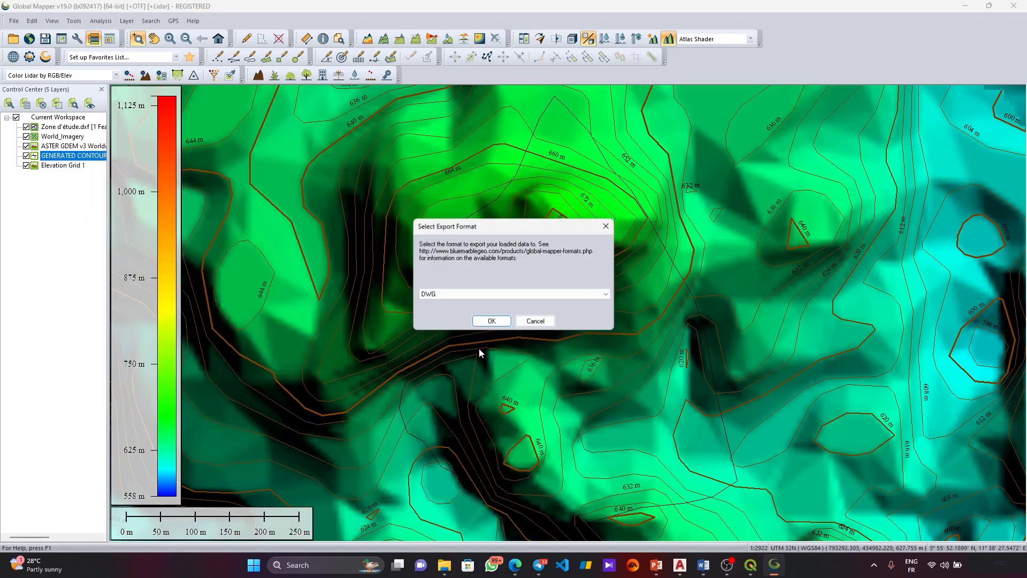
Step: Choose DWG as the export format and accept the default DWG options, including version R27 (Autocad 2013)
left_click(488, 293)
left_click(489, 292)
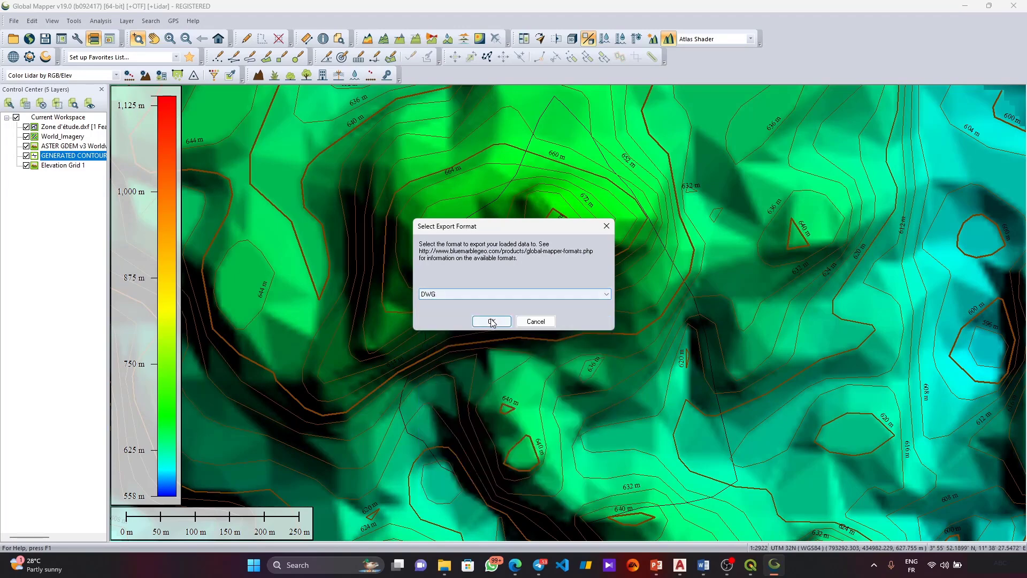
left_click(490, 320)
left_click(465, 342)
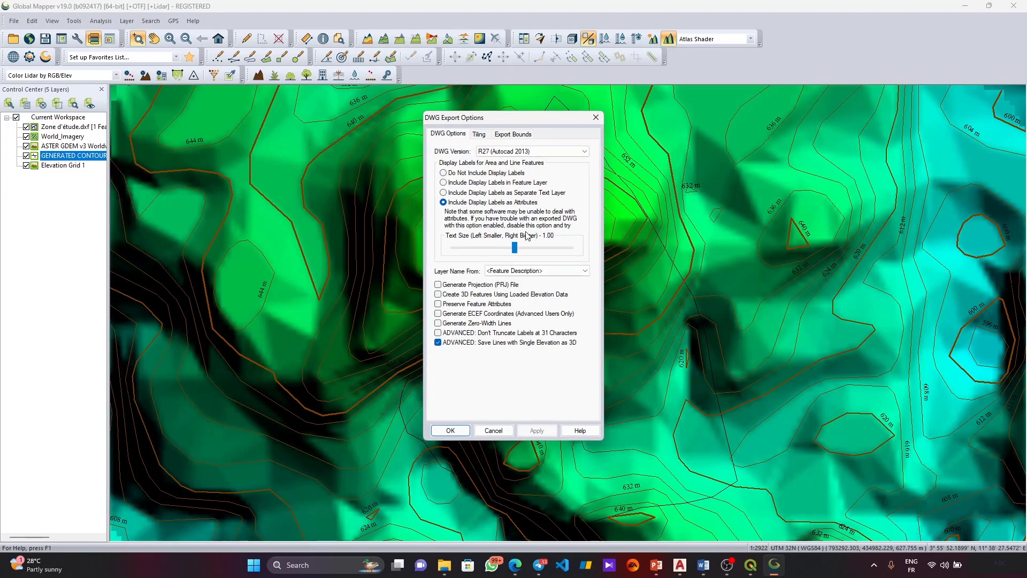
left_click(469, 429)
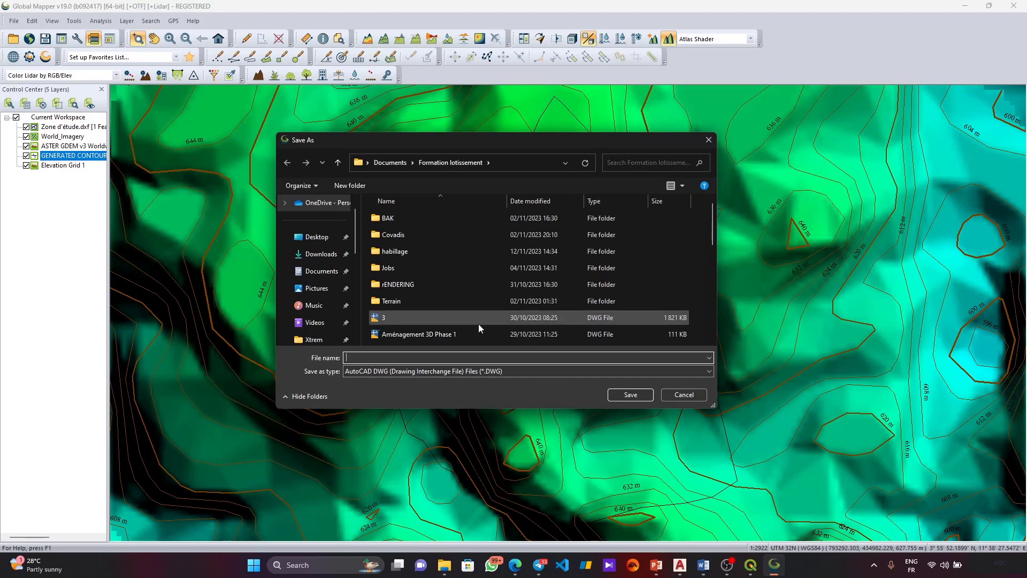
Step: Save the exported contours as a DWG file named contours line in the Formation lotissement folder
scroll(478, 323, "down", 3)
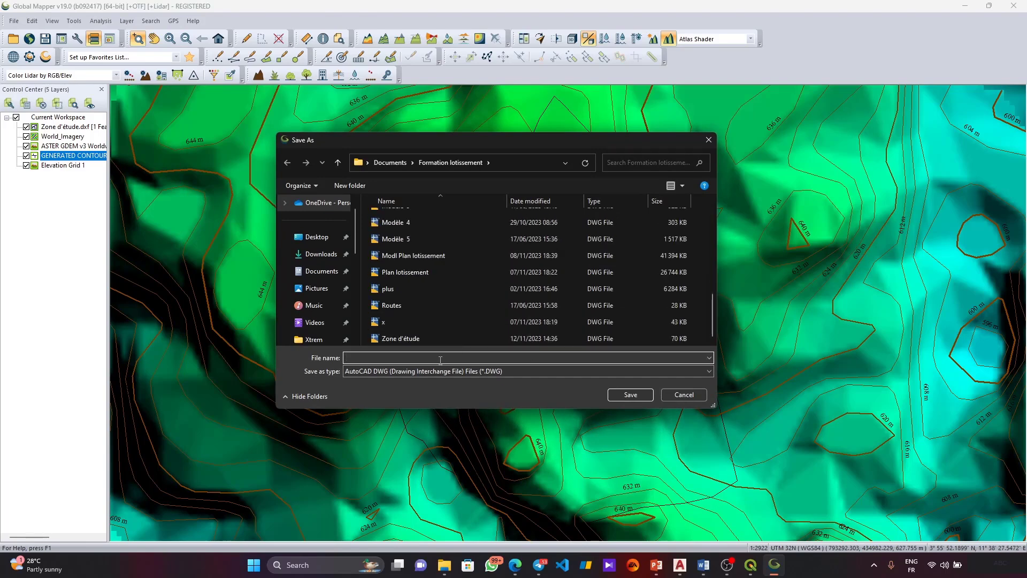
type("contours line")
left_click(631, 398)
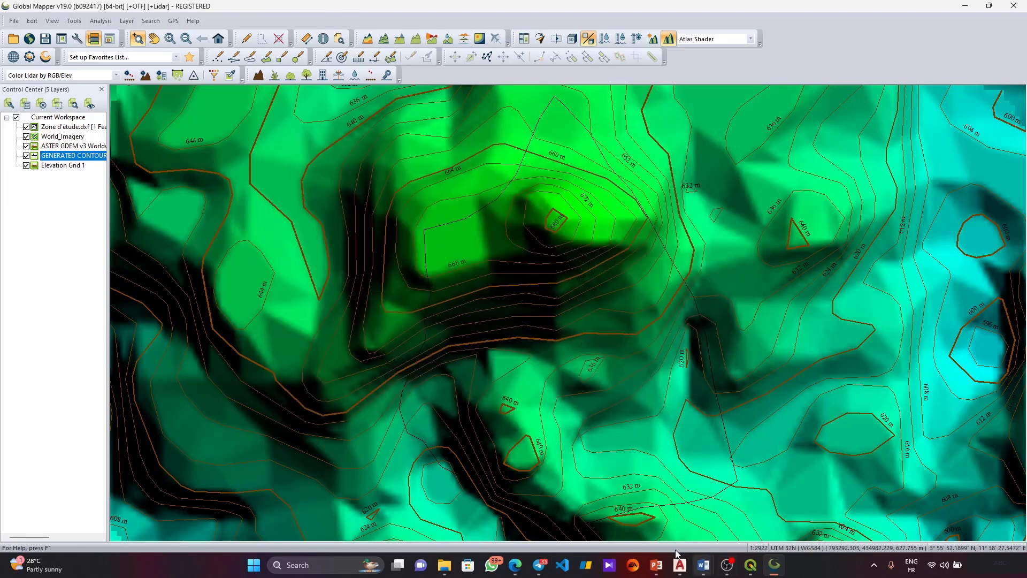
Step: Switch to AutoCAD with Covadis and bring up the Zone d'étude drawing
mouse_move(681, 556)
left_click(803, 502)
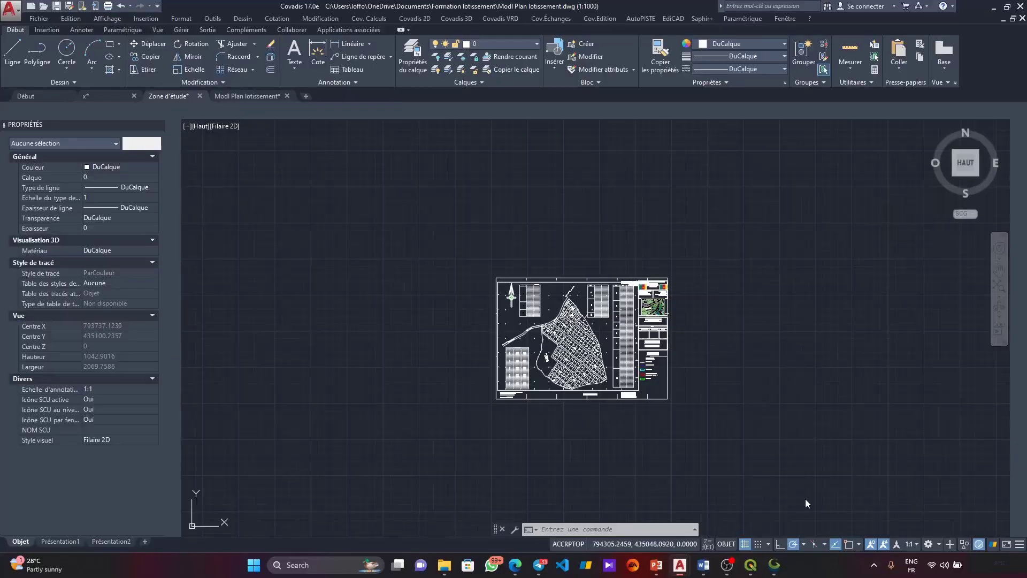
left_click(166, 97)
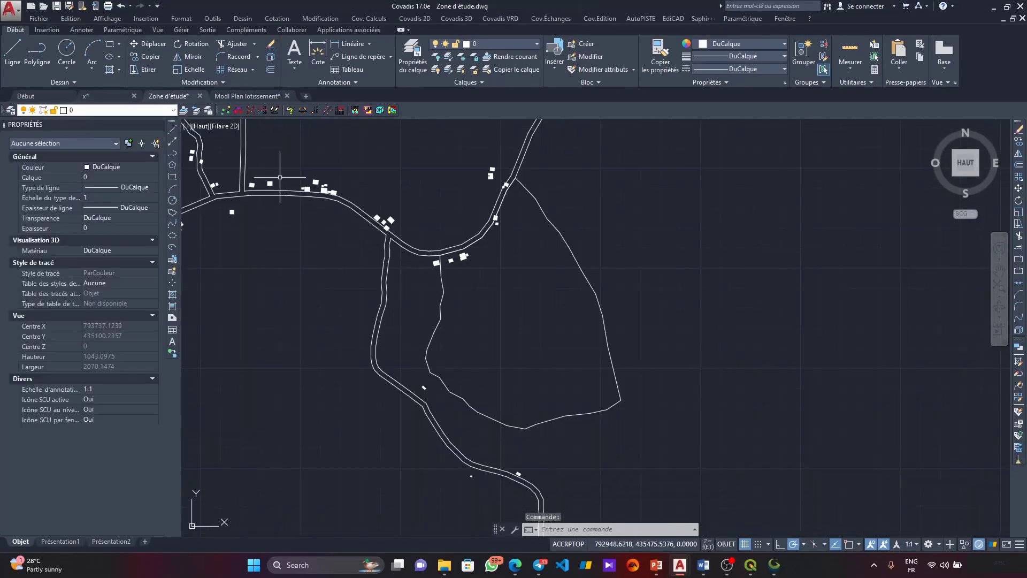
Step: Open grid.dxf from the Formation lotissement folder without assigning a working scale
left_click(46, 7)
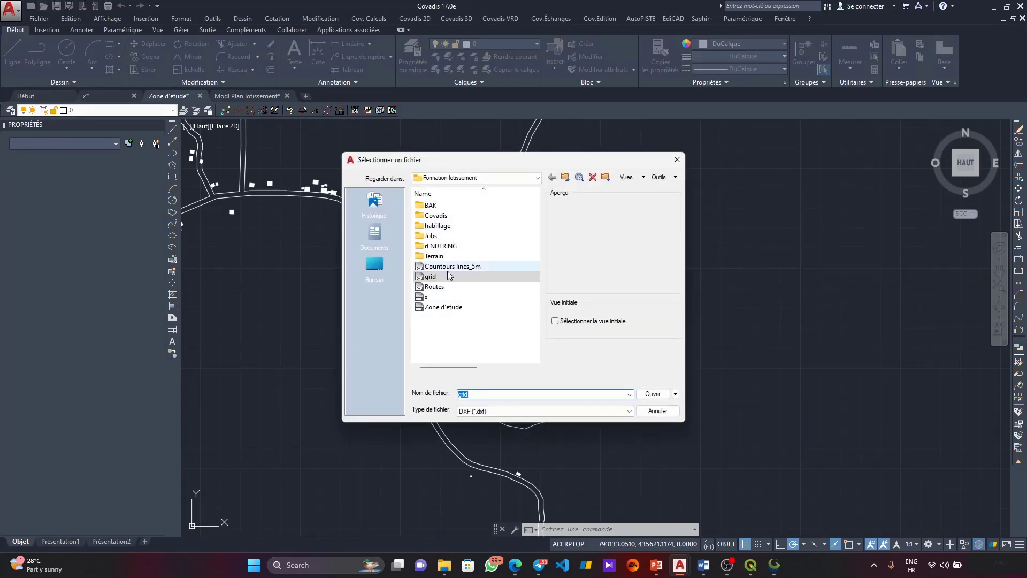
left_click(455, 268)
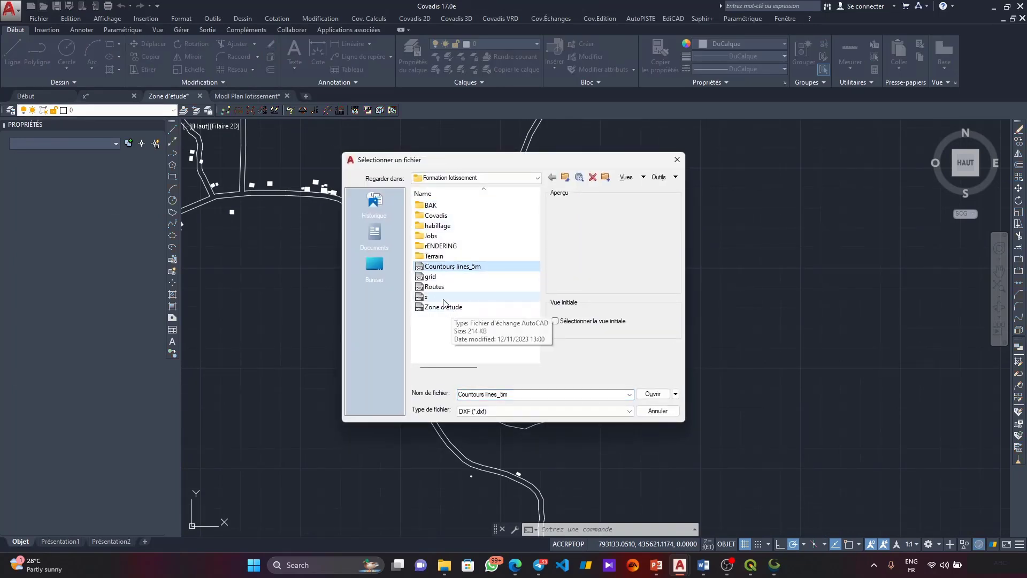
left_click(433, 276)
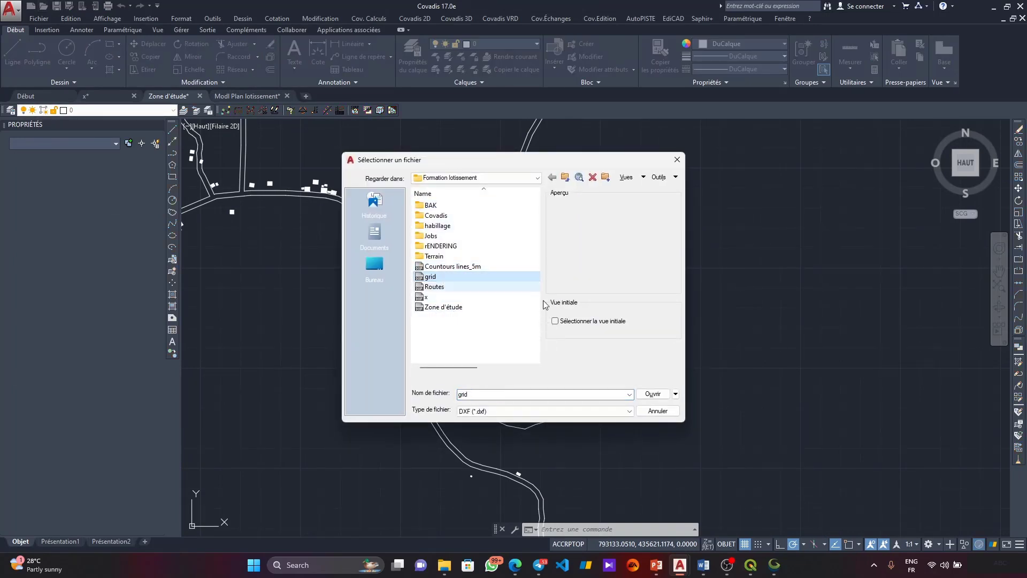
left_click(653, 394)
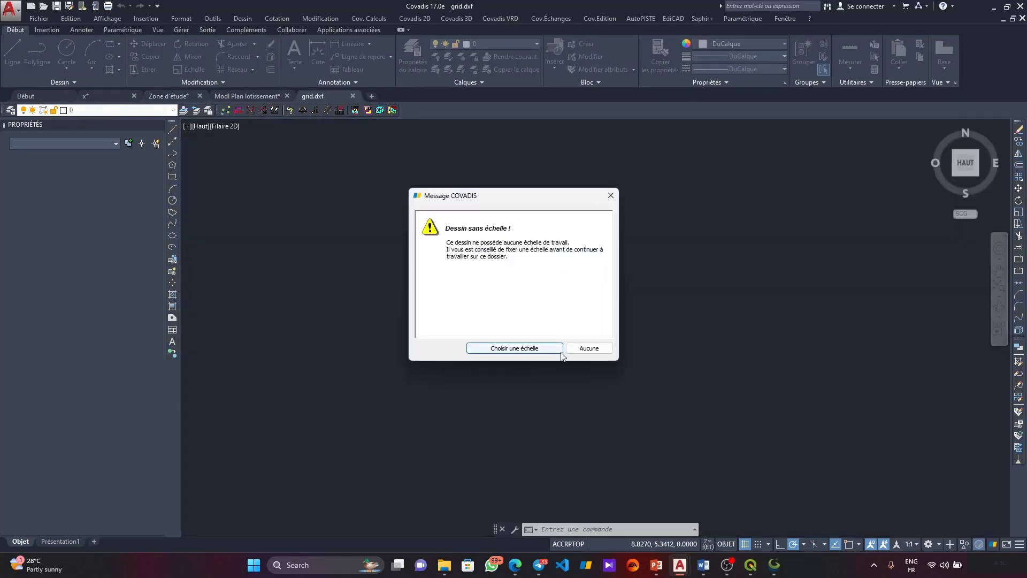
left_click(591, 348)
Step: Select all the 3D grid points in grid.dxf and copy them to the clipboard
middle_click(519, 282)
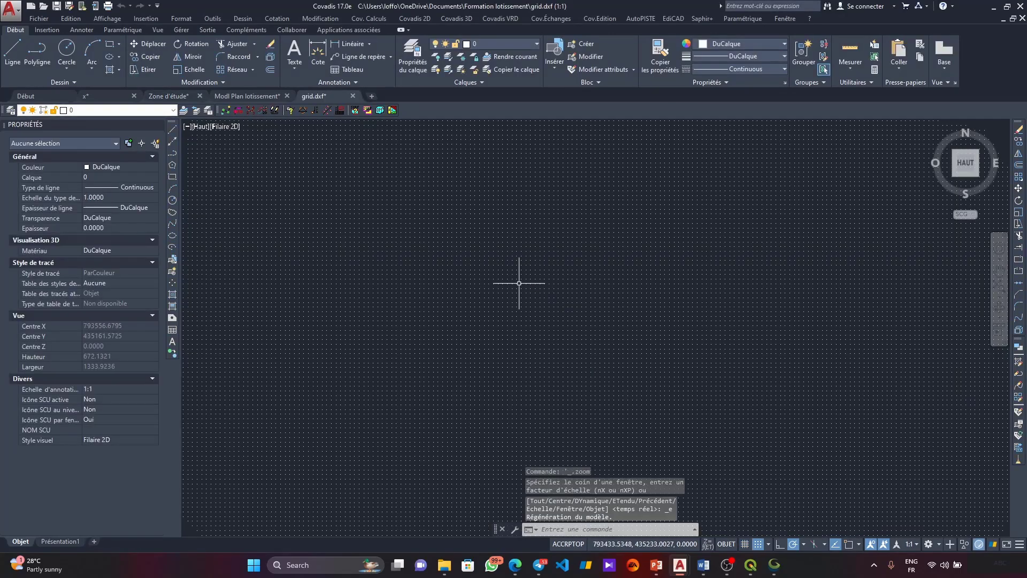
scroll(518, 280, "down", 6)
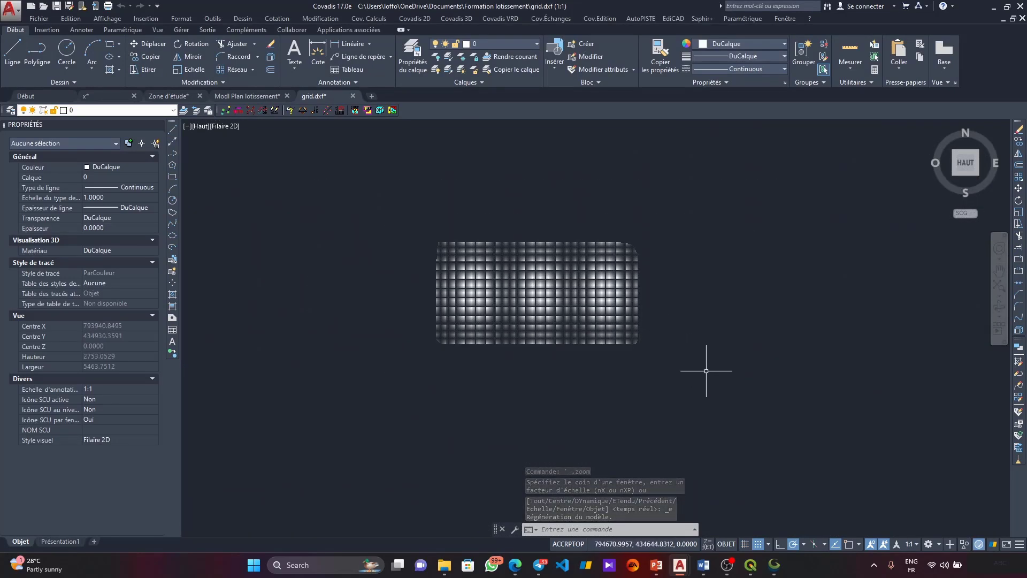
left_click(706, 371)
left_click(409, 200)
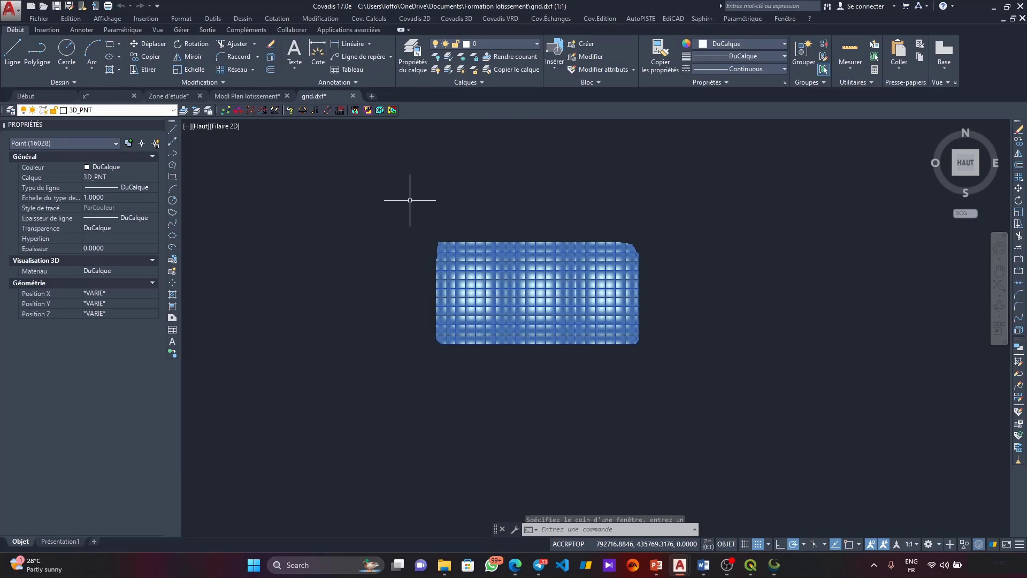
key("ctrl+c")
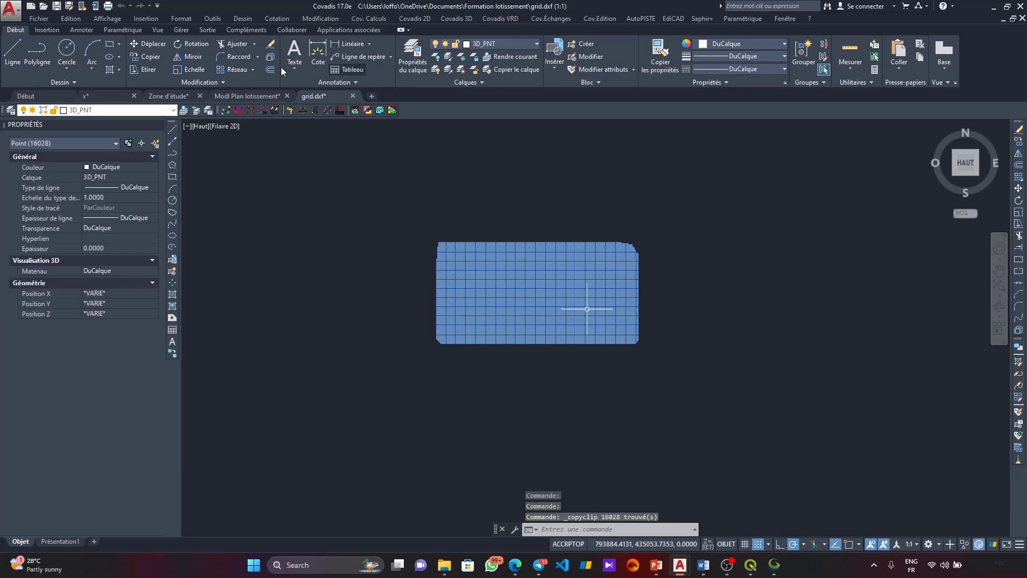
Step: Paste the copied grid points into the Zone d'étude drawing at their original coordinates
left_click(162, 98)
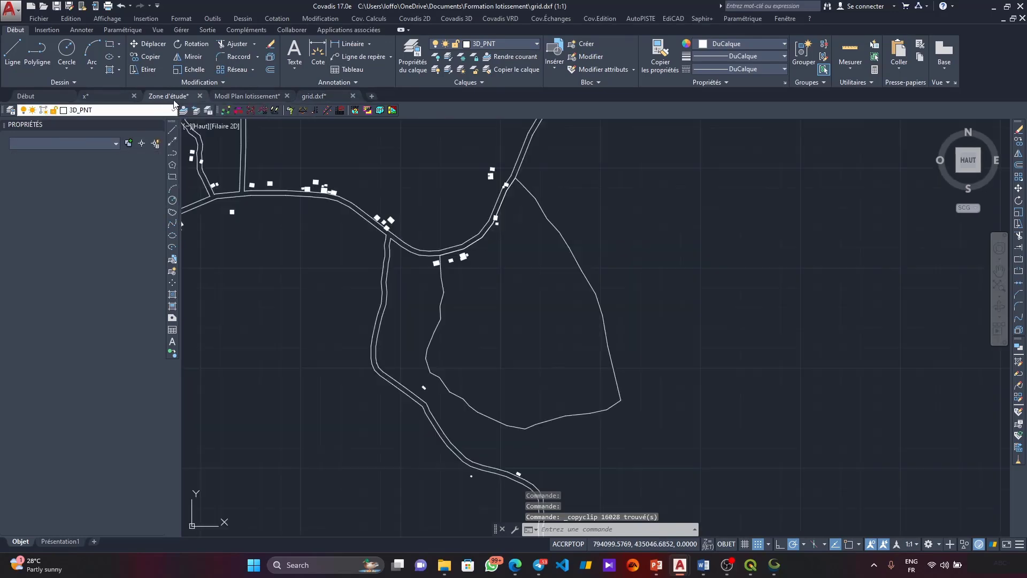
right_click(576, 195)
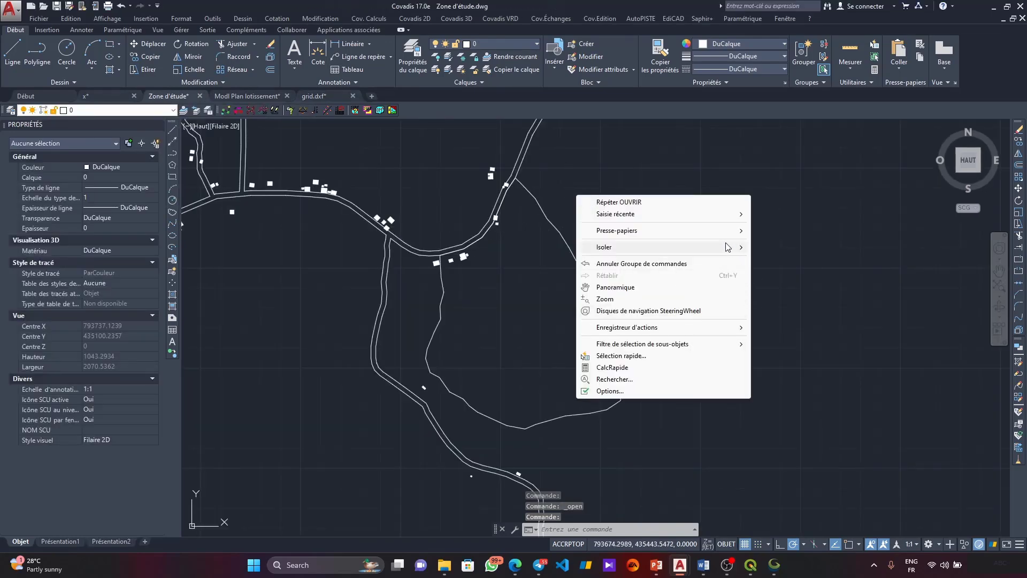
mouse_move(734, 231)
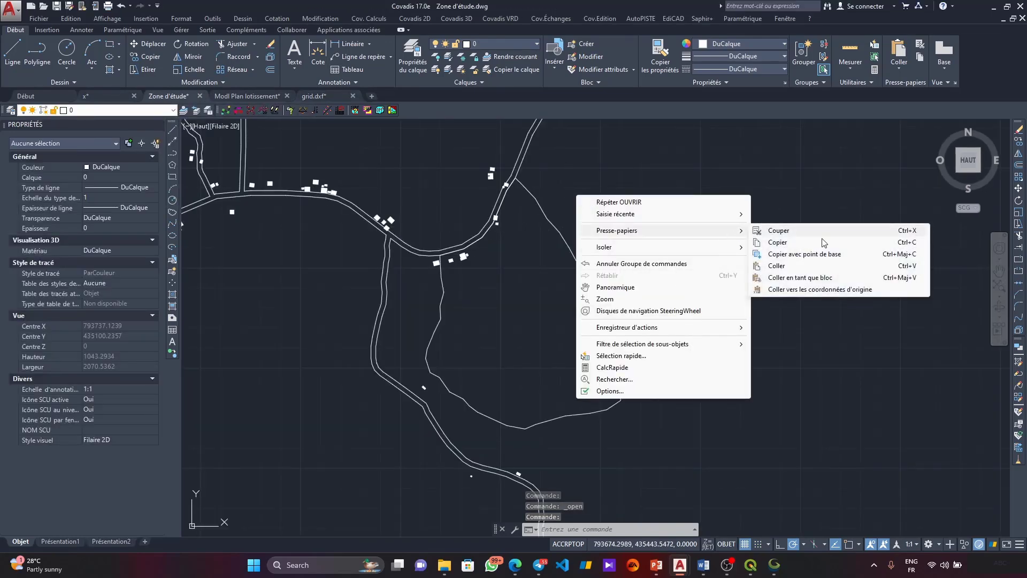
left_click(802, 290)
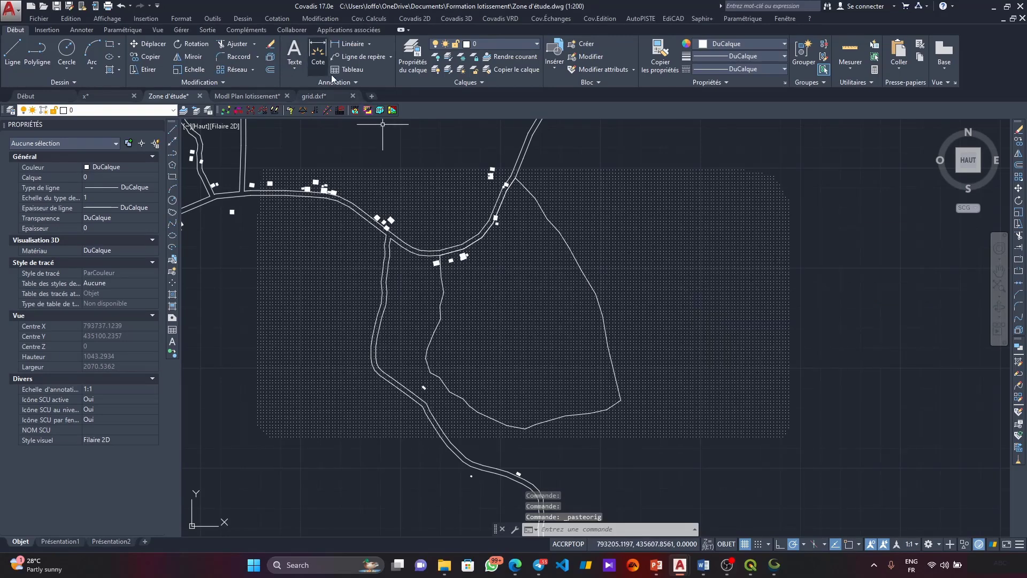
Step: Open the contours line drawing using the Dessin (*.dwg) file type, without assigning a working scale
key("ctrl+o")
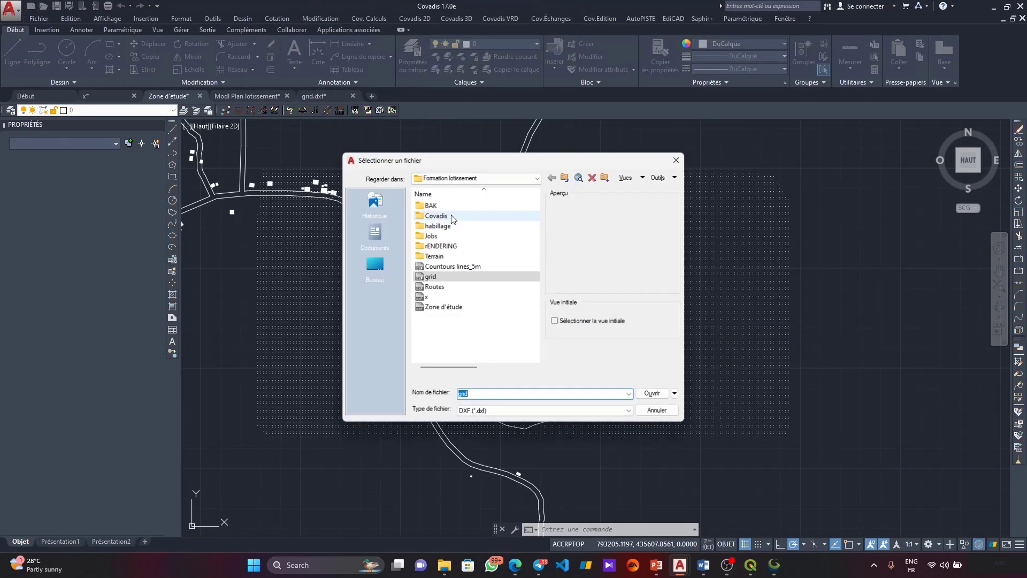
left_click(505, 410)
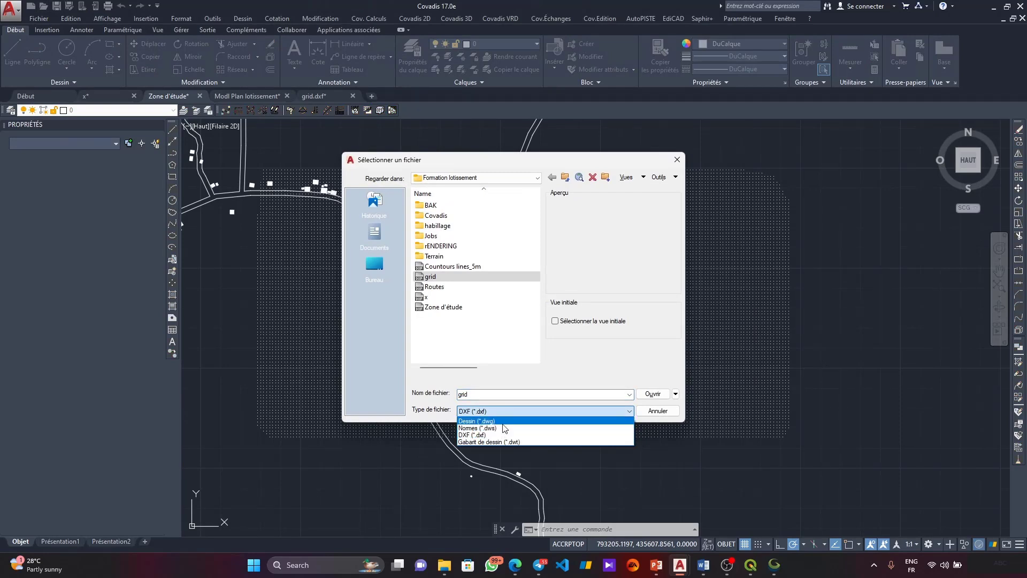
left_click(476, 421)
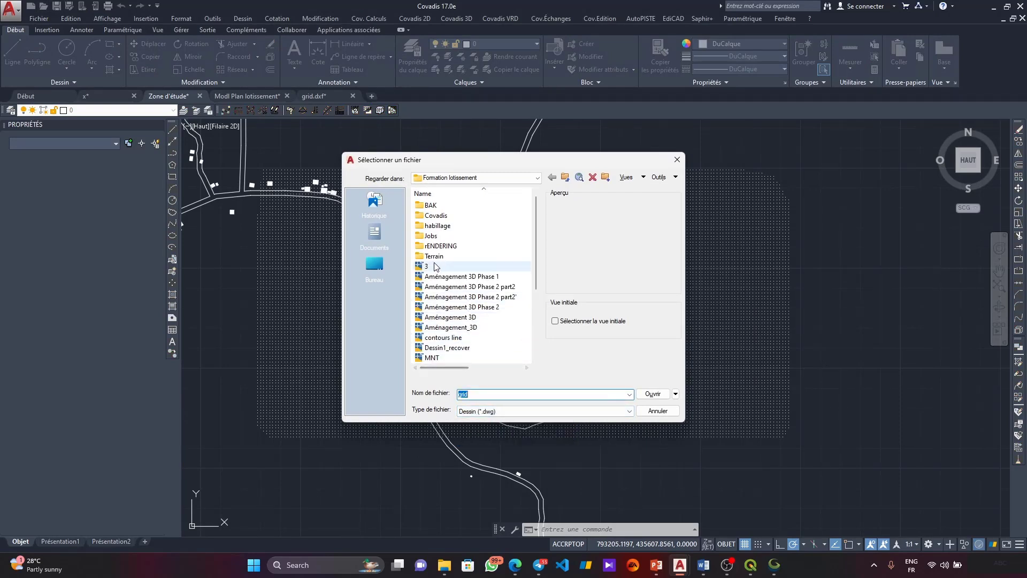
left_click(453, 340)
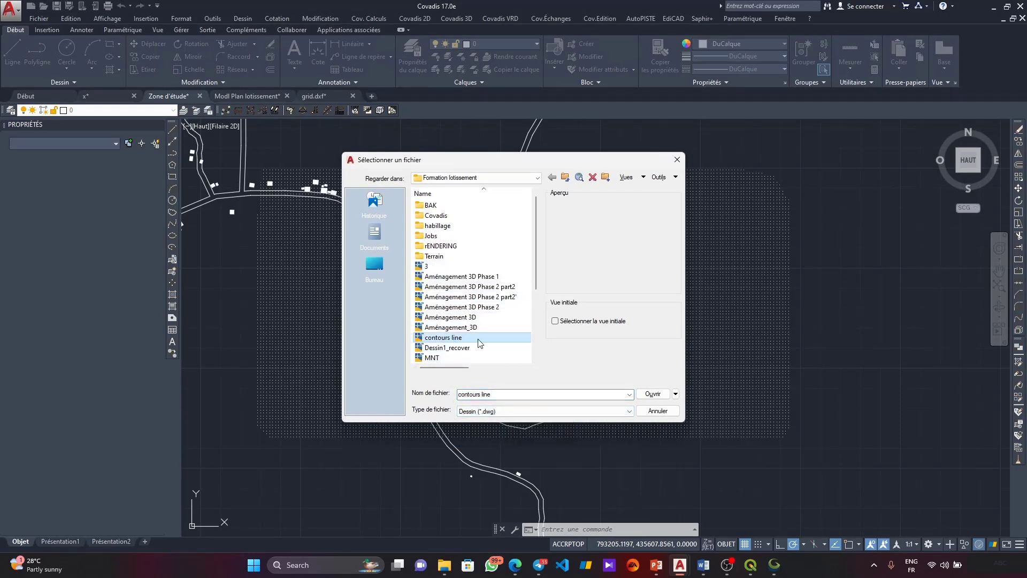
double_click(478, 340)
left_click(481, 264)
left_click(594, 351)
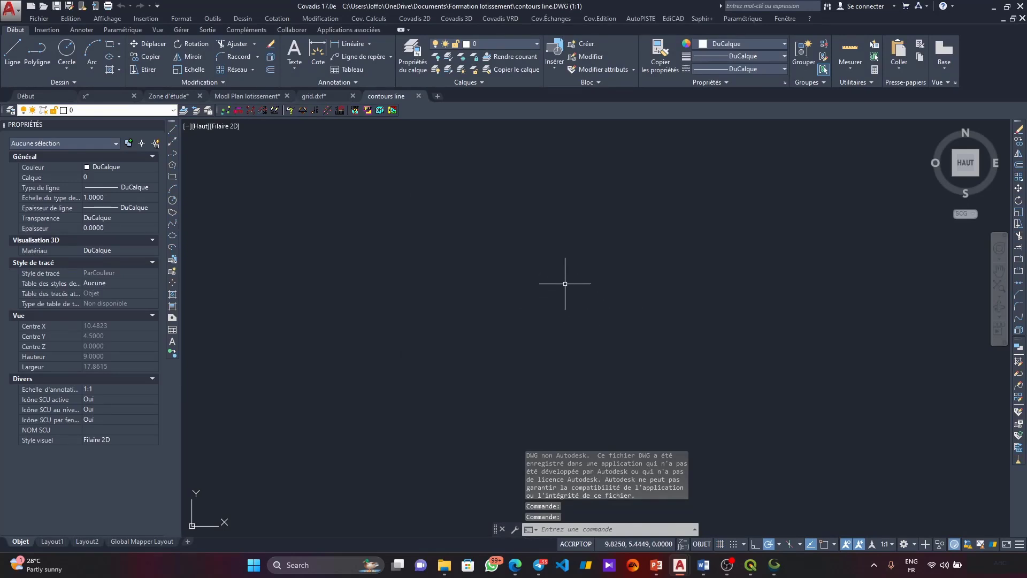
Step: Select all the contour lines and labels in the contours line drawing and copy them to the clipboard
scroll(547, 296, "down", 2)
middle_click(547, 295)
middle_click(548, 295)
scroll(571, 284, "down", 5)
left_click(722, 359)
left_click(435, 211)
key("ctrl+c")
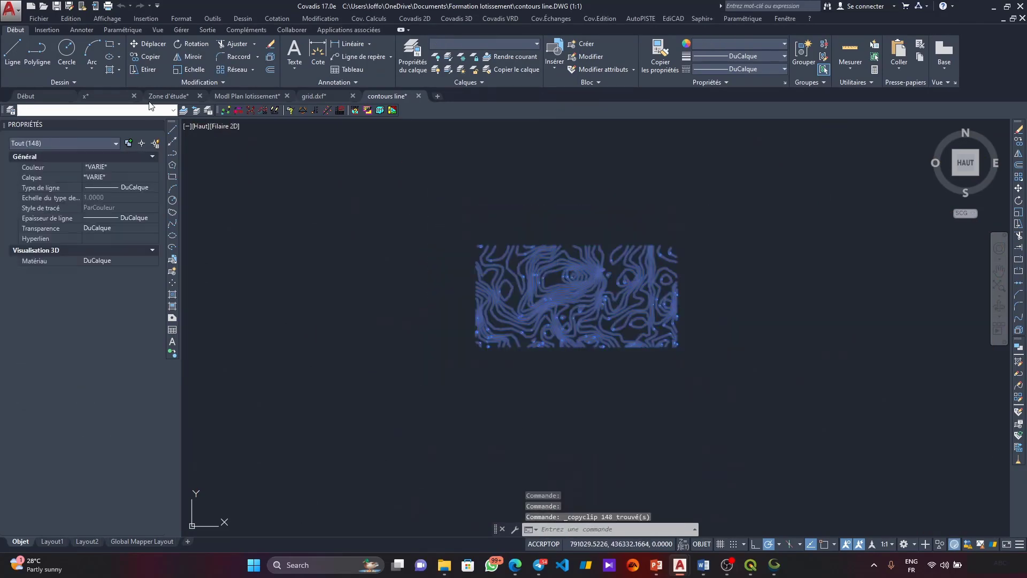
Step: Paste the copied contour lines and labels into the Zone d'étude drawing at their original coordinates
left_click(168, 95)
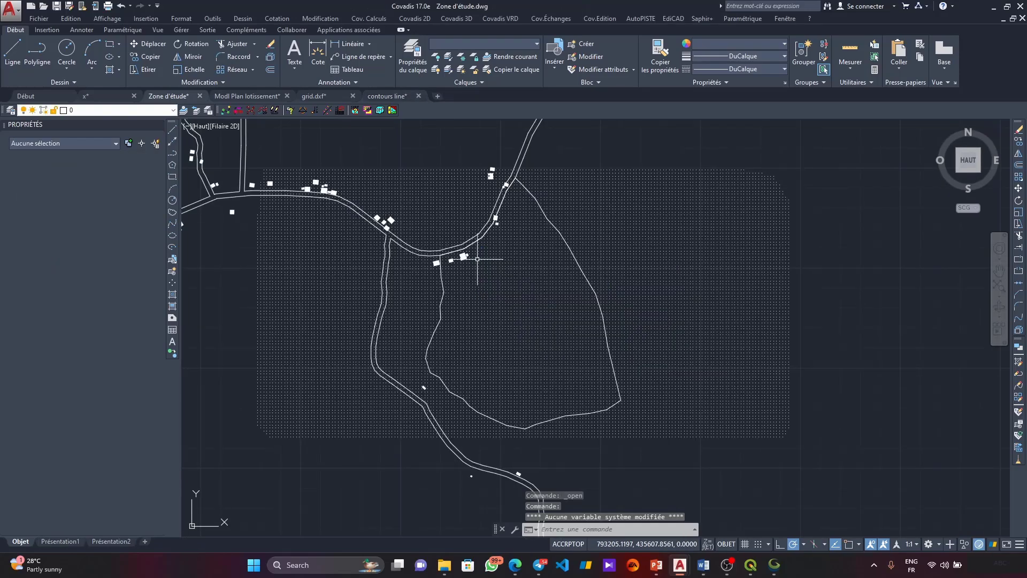
right_click(596, 146)
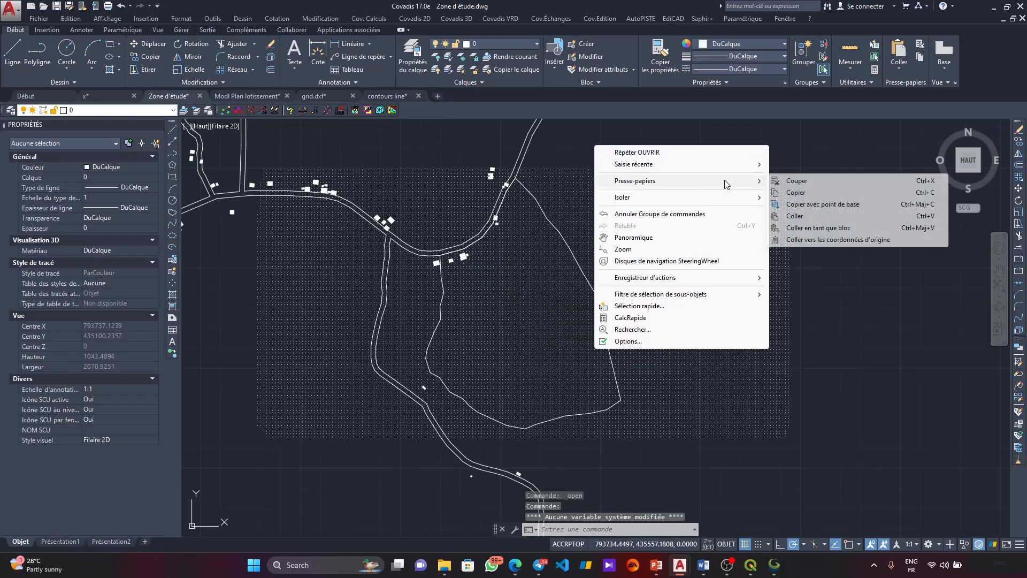
mouse_move(755, 199)
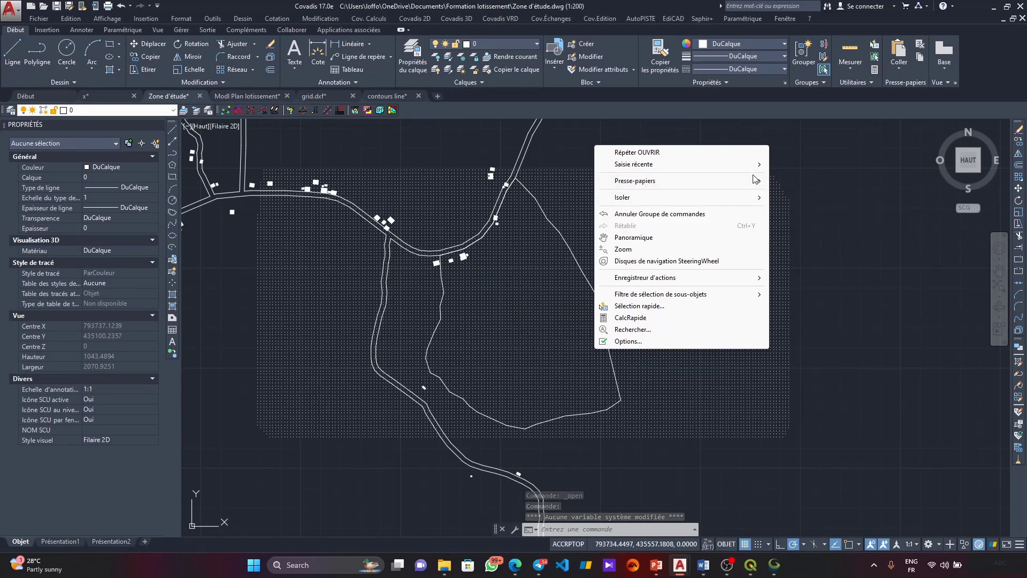
mouse_move(767, 167)
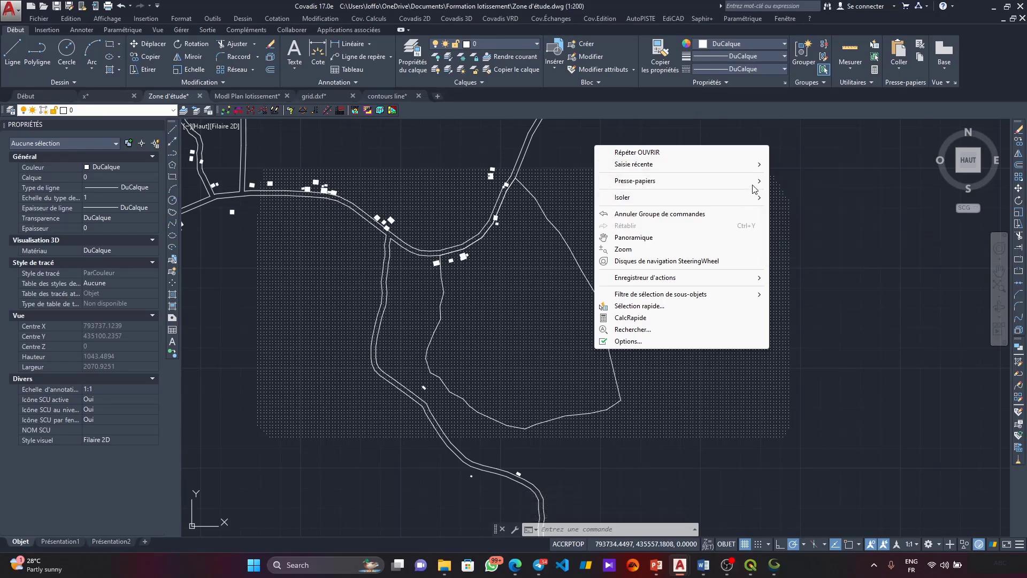
left_click(790, 240)
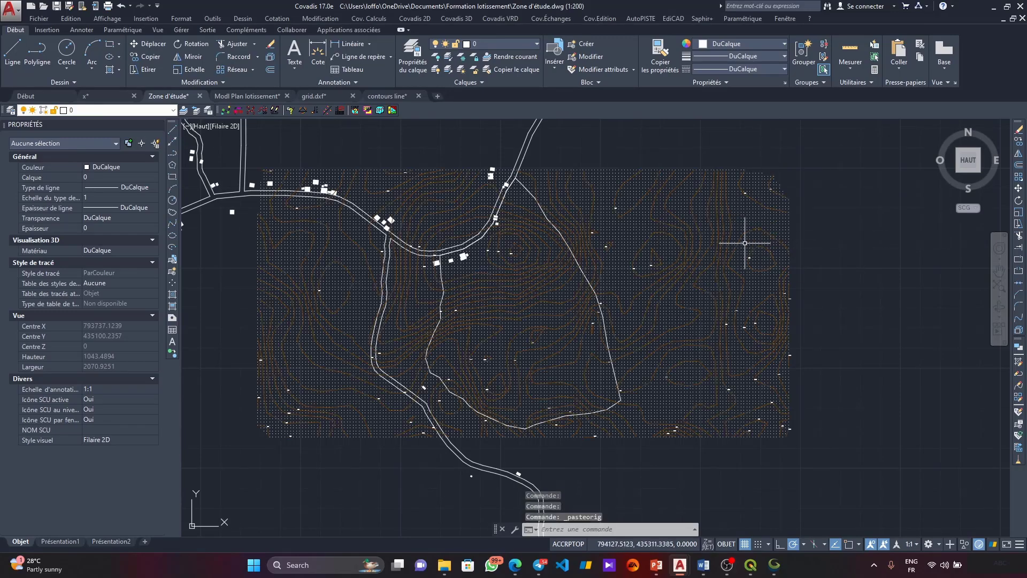
Step: Examine how the pasted contours and labels lie over the grid points, roads and site boundary
scroll(535, 275, "up", 4)
scroll(556, 281, "down", 4)
scroll(559, 280, "up", 4)
scroll(583, 280, "down", 4)
scroll(576, 287, "up", 2)
scroll(576, 287, "down", 2)
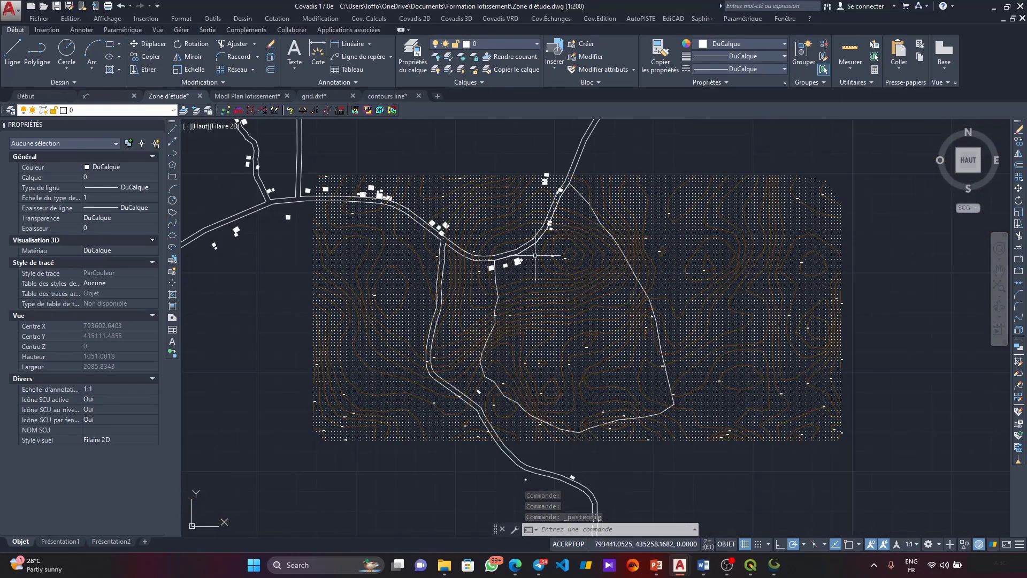
scroll(569, 269, "up", 6)
scroll(572, 265, "down", 6)
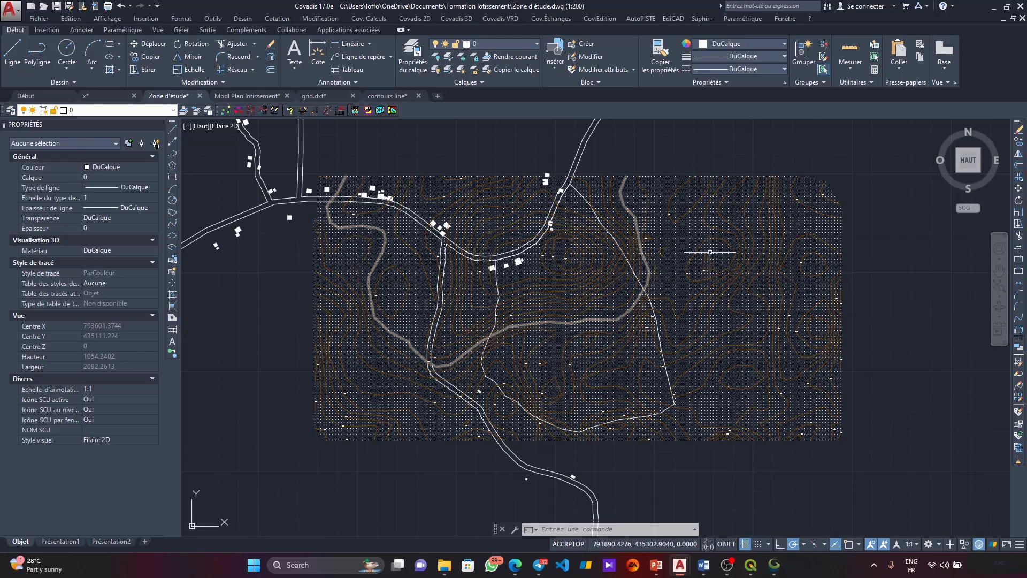
Step: Start creating an MNT object with the Covadis 3D assistant, using the current drawing as the data source
left_click(456, 19)
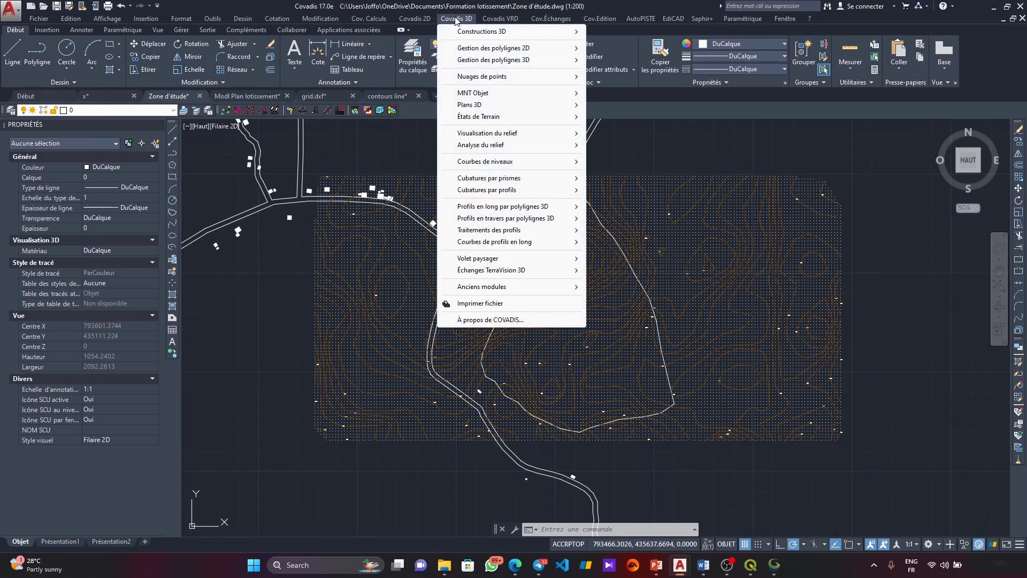
mouse_move(481, 93)
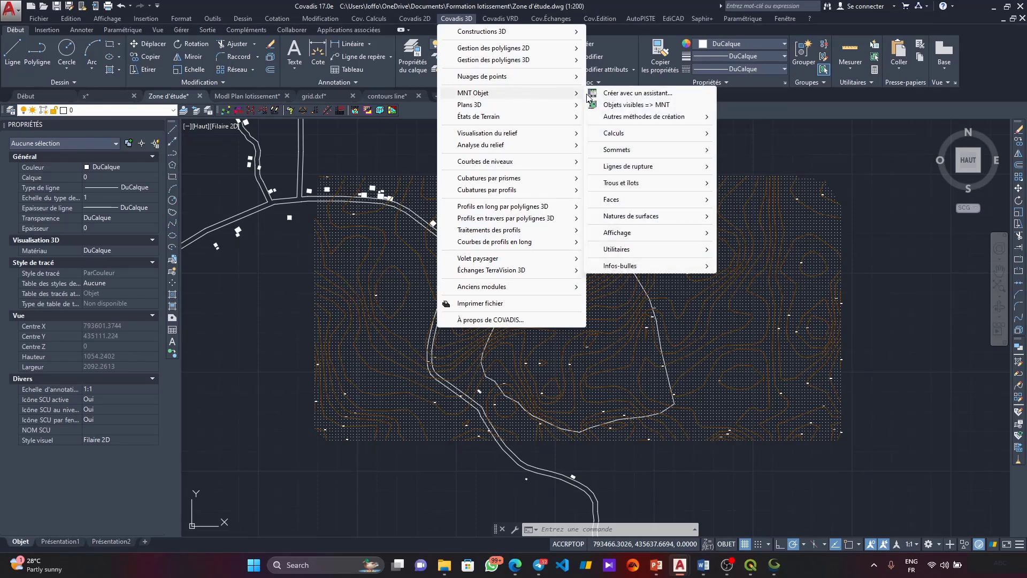
left_click(615, 96)
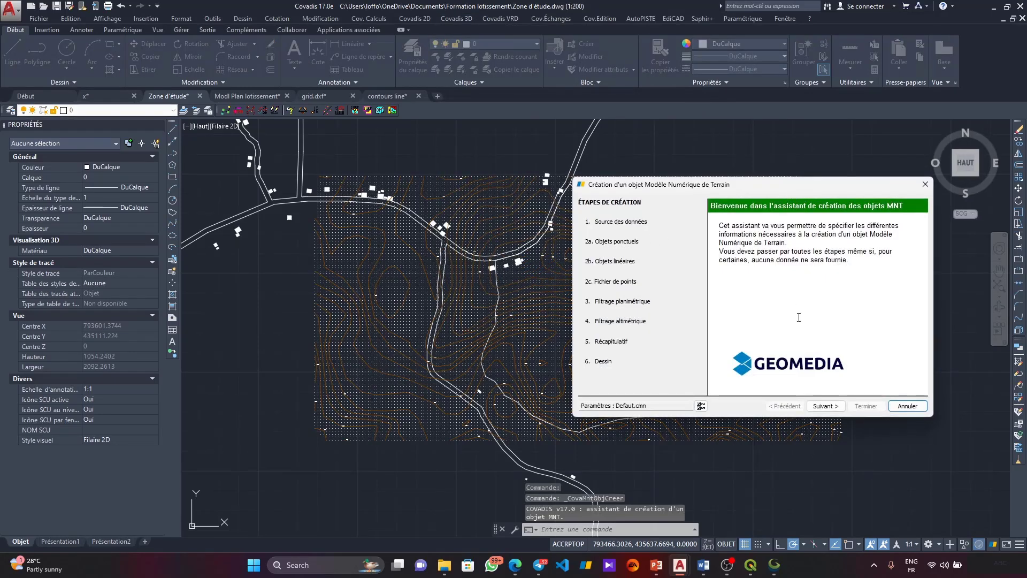
left_click(837, 409)
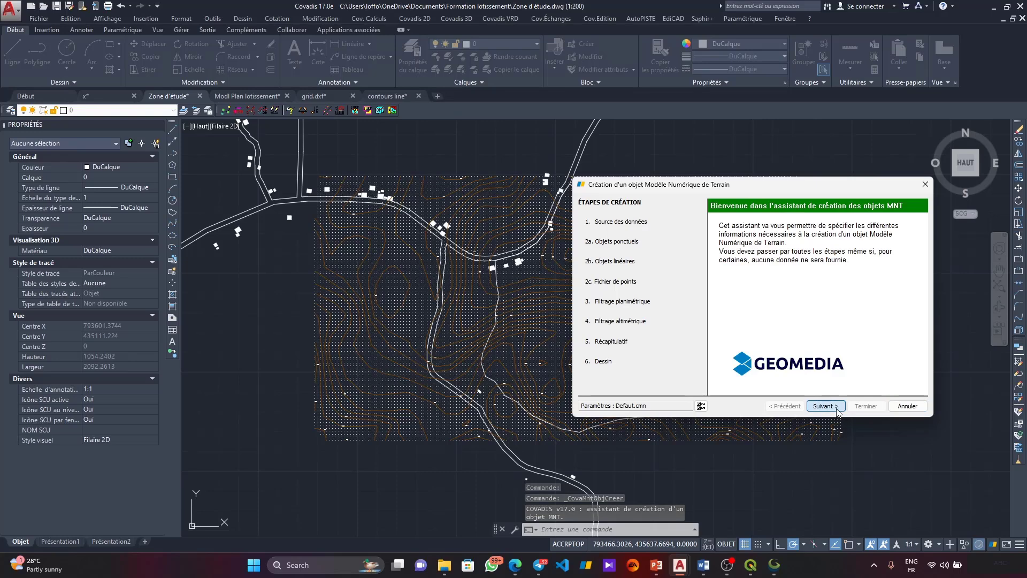
left_click(833, 407)
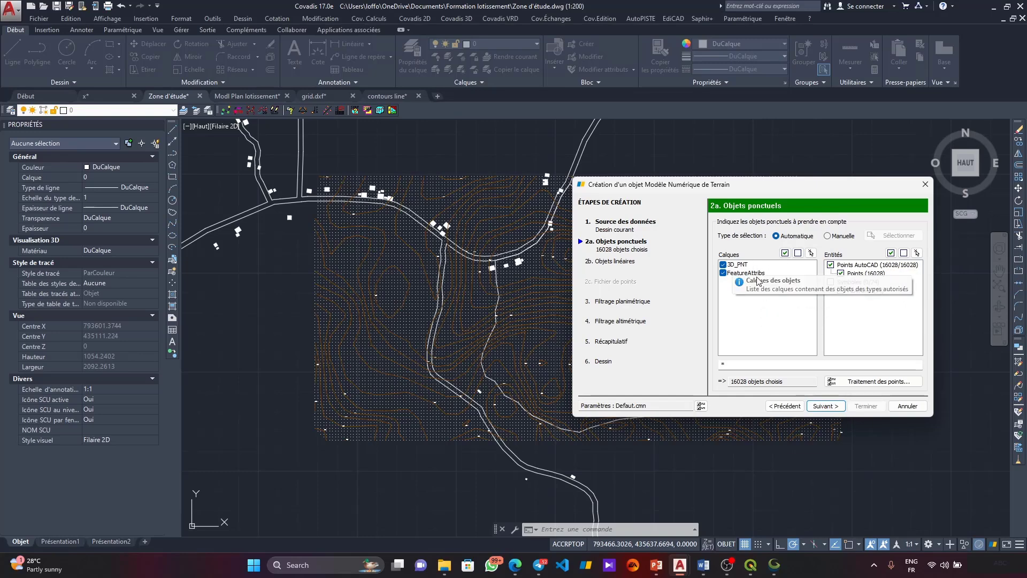
Step: Exclude the FeatureAttribs layer from the point objects, keeping 3D_PNT, and check the double-point treatment options
left_click(723, 273)
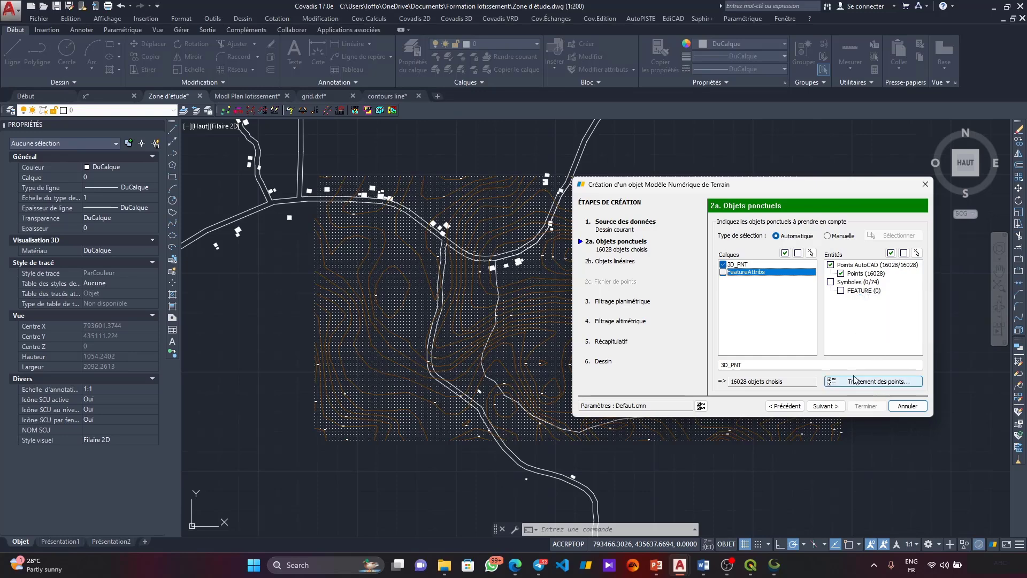
left_click(824, 406)
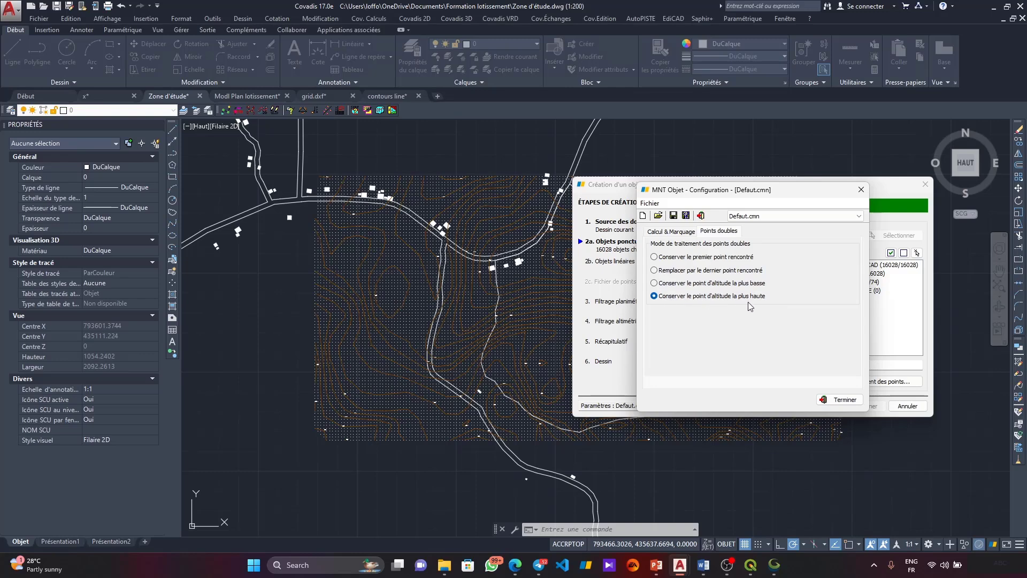
left_click(840, 399)
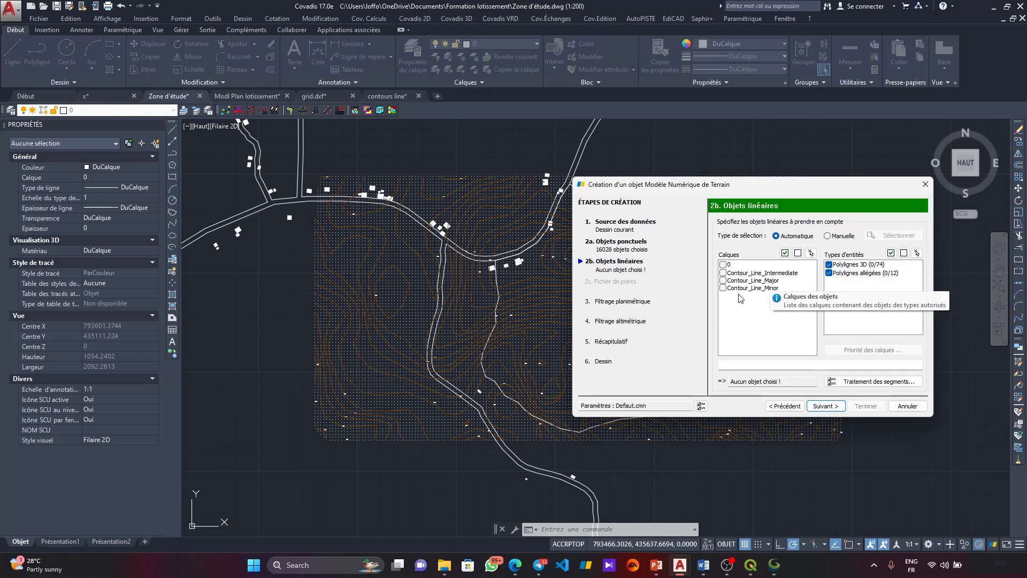
Step: Include Contour_Line_Intermediate, Contour_Line_Major and Contour_Line_Minor as linear objects, and check the break-line treatment options
left_click(723, 273)
left_click(724, 279)
left_click(724, 288)
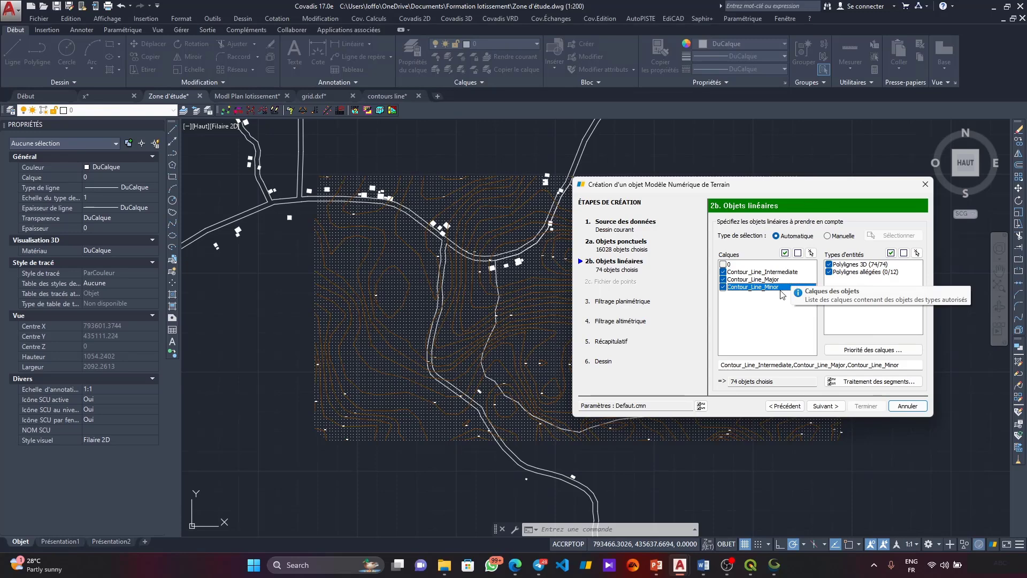
left_click(866, 381)
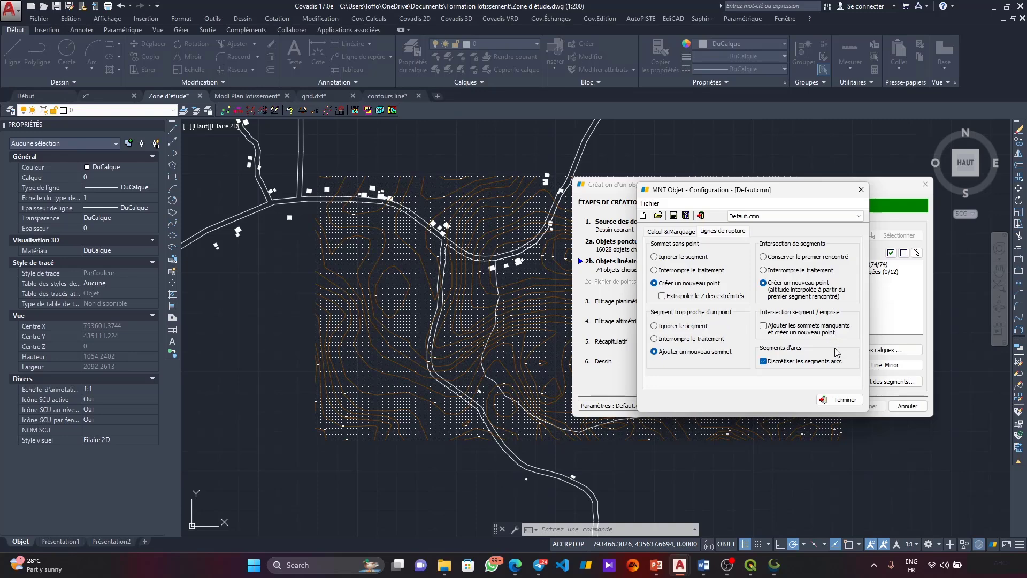
left_click(844, 399)
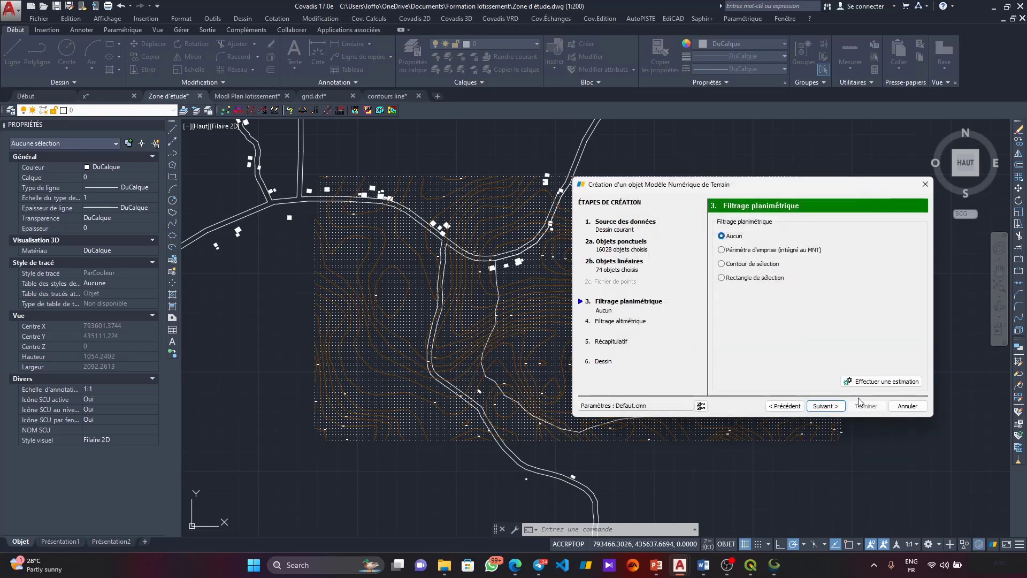
Step: Accept no planimetric filtering and ignoring of zero altitudes, and review the source data summary
left_click(838, 403)
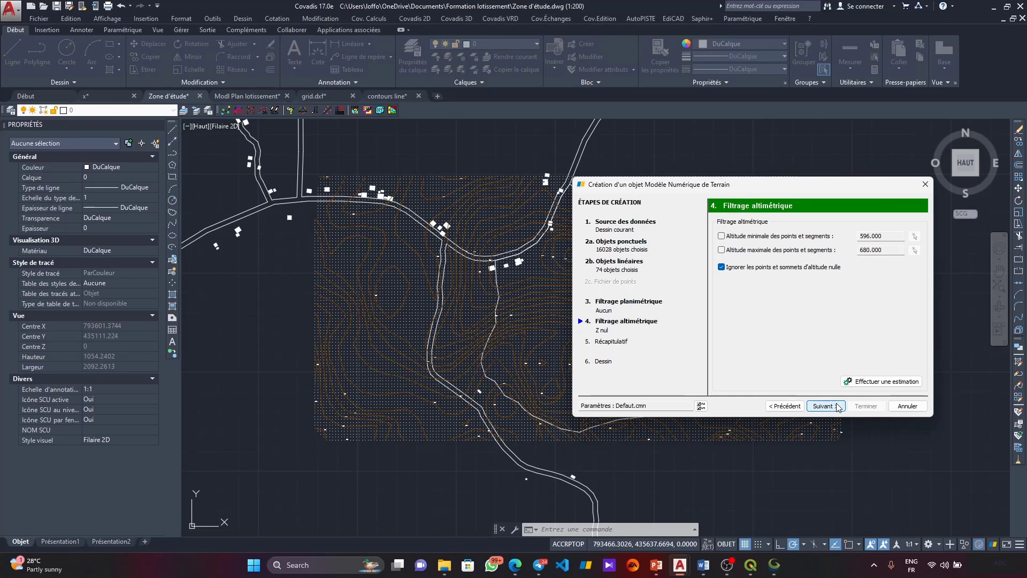
left_click(837, 405)
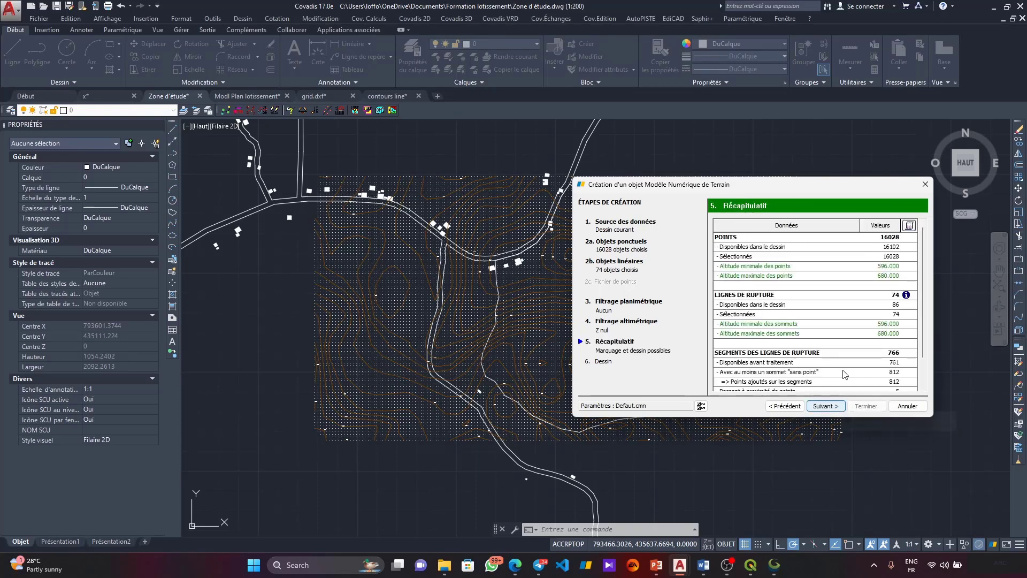
scroll(864, 326, "down", 1)
scroll(863, 327, "up", 1)
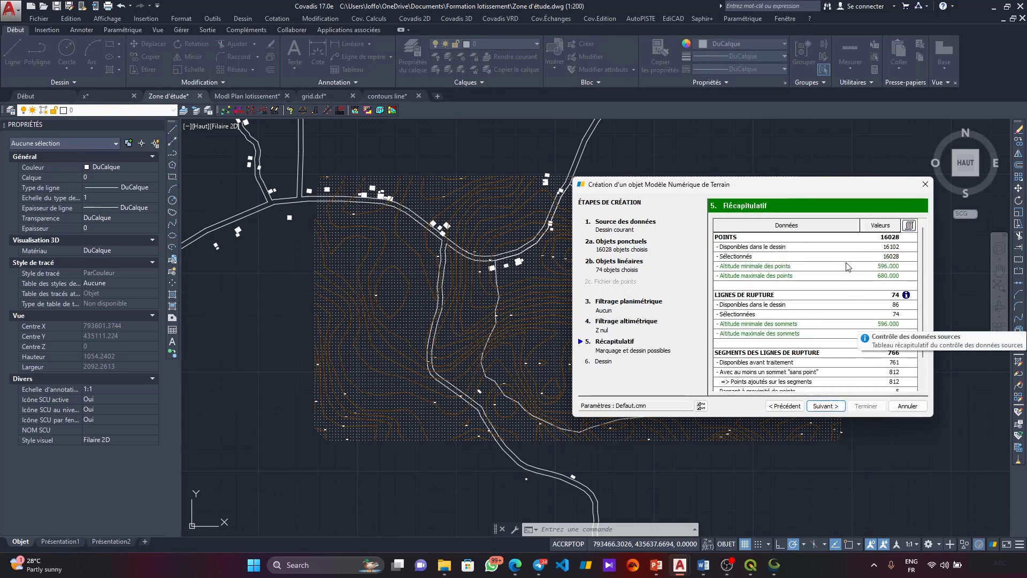
left_click_drag(749, 184, 556, 135)
scroll(651, 268, "down", 1)
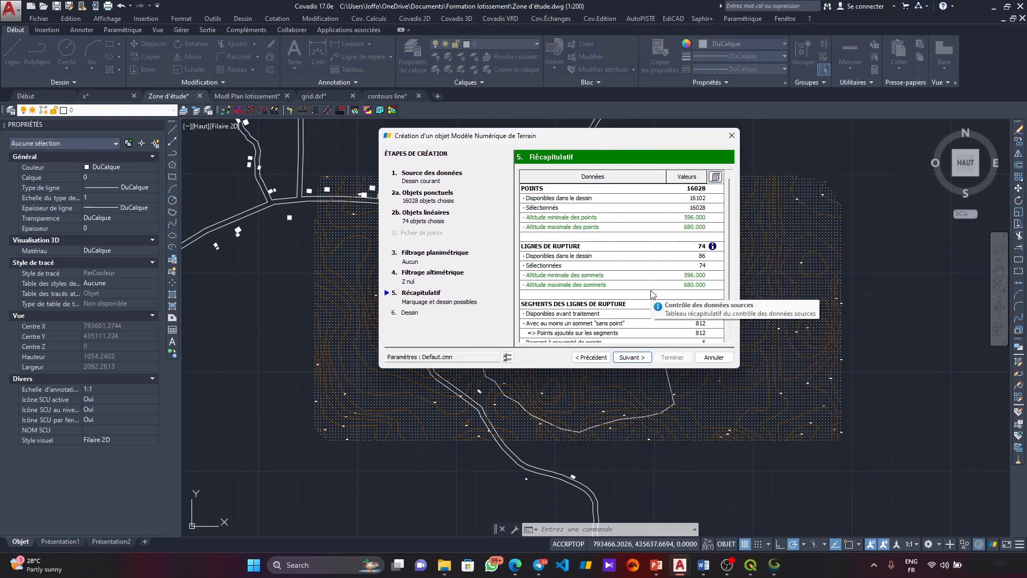
Step: Generate the TN terrain model (Terrain Naturel) on layer TN_MNT with 1.000 m contour spacing
left_click(646, 359)
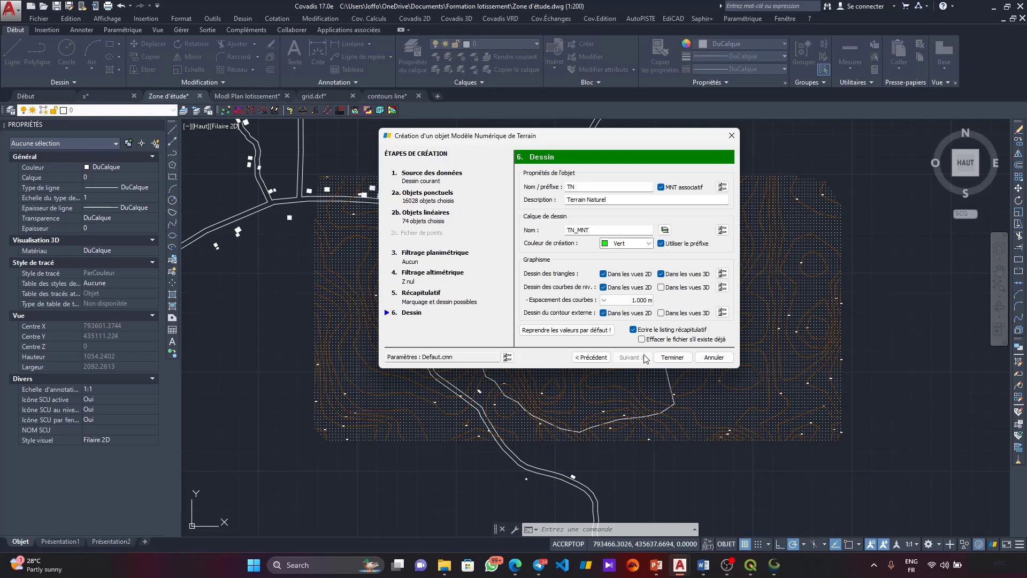
left_click(673, 358)
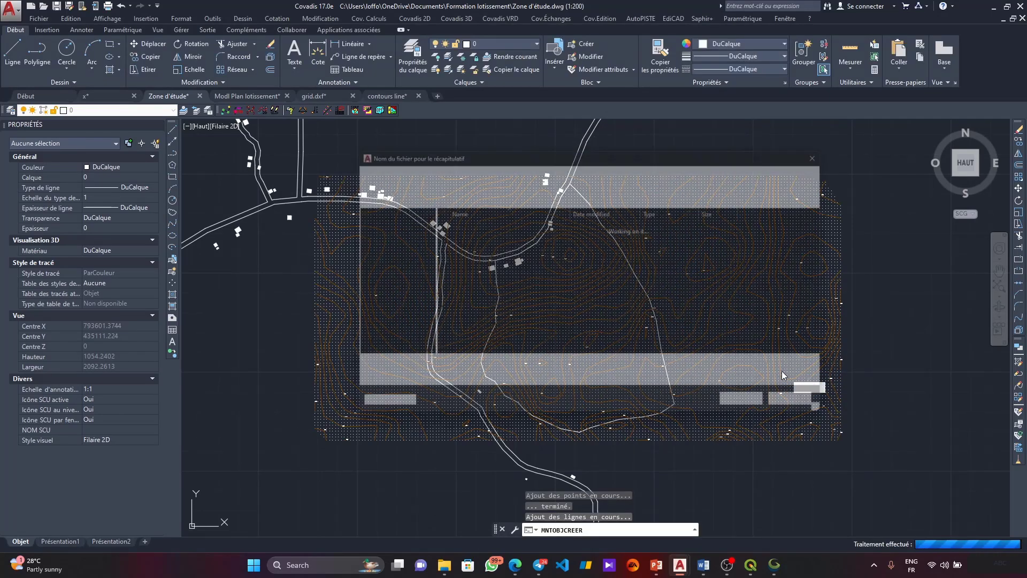
left_click(815, 407)
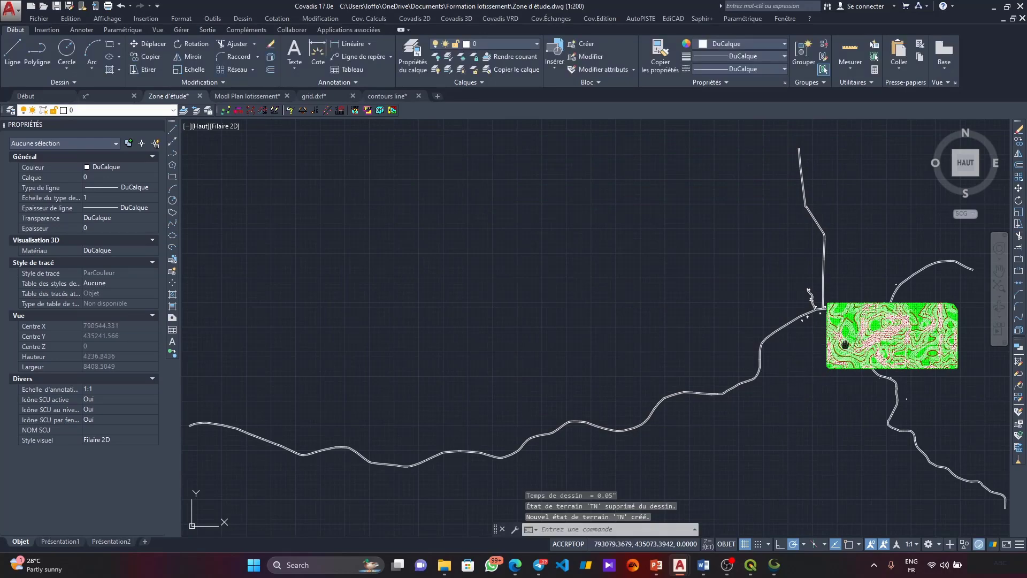
Step: Turn off the 2D drawing of triangles in the properties of the TN terrain model
scroll(717, 337, "up", 6)
scroll(716, 337, "up", 2)
scroll(717, 336, "down", 2)
left_click(671, 215)
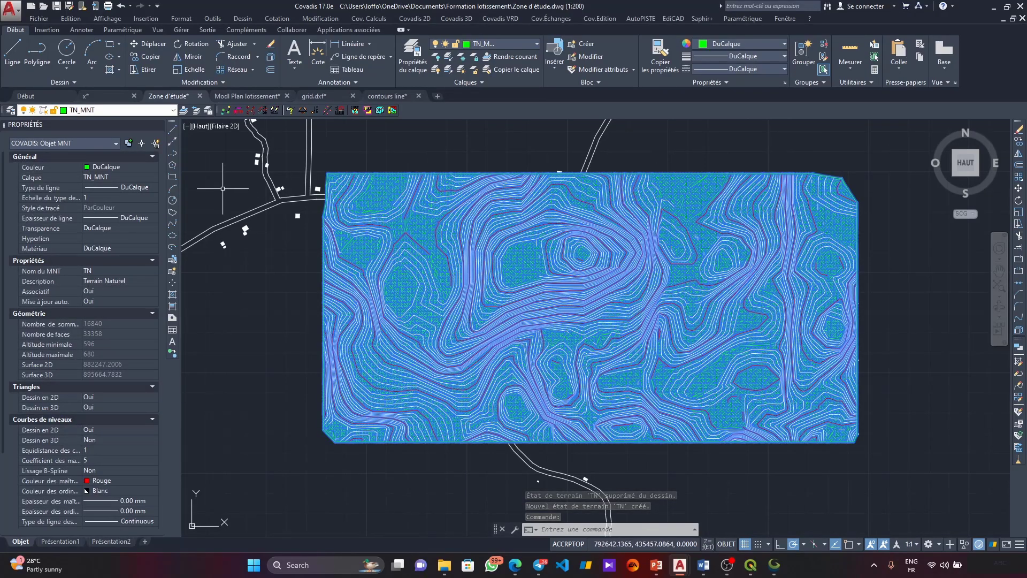
right_click(671, 178)
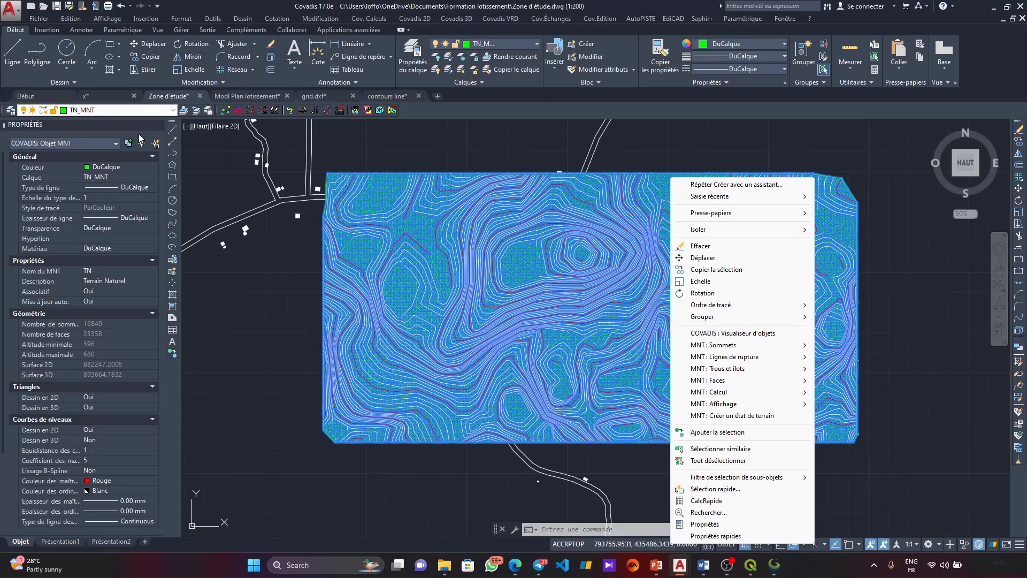
key("Escape")
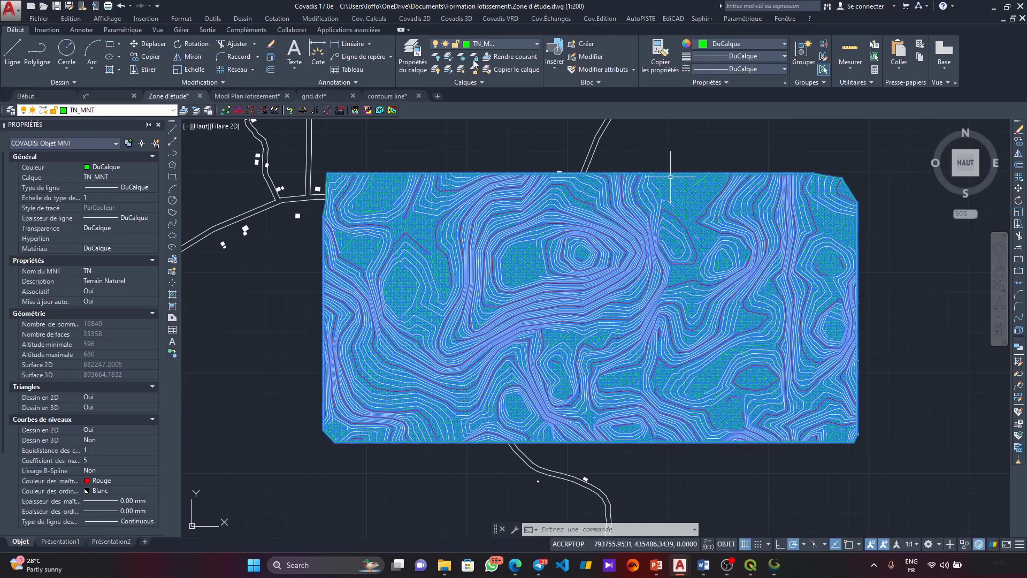
left_click_drag(469, 65, 418, 67)
left_click_drag(375, 104, 1, 190)
scroll(98, 360, "down", 5)
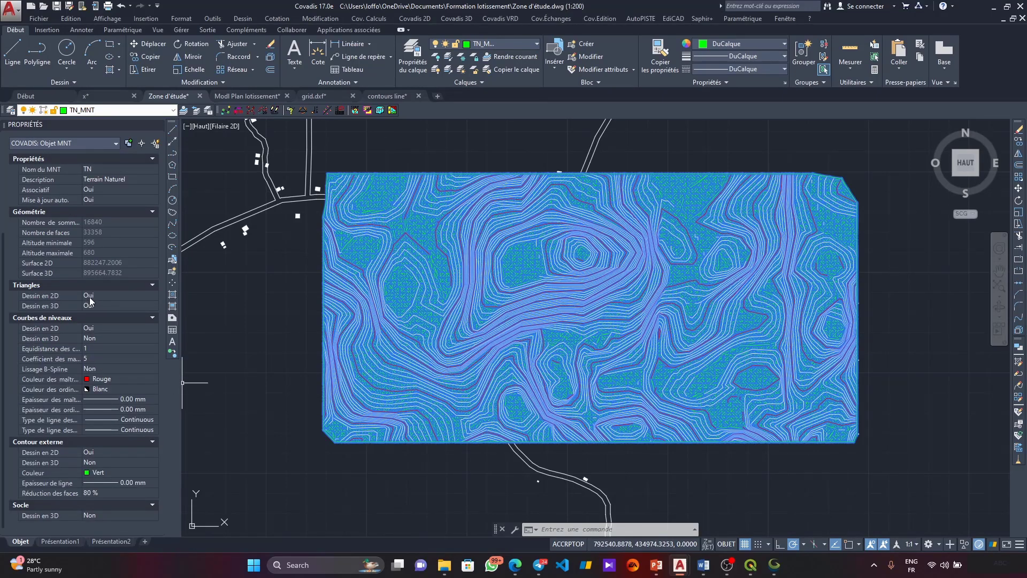
left_click(120, 296)
left_click(124, 295)
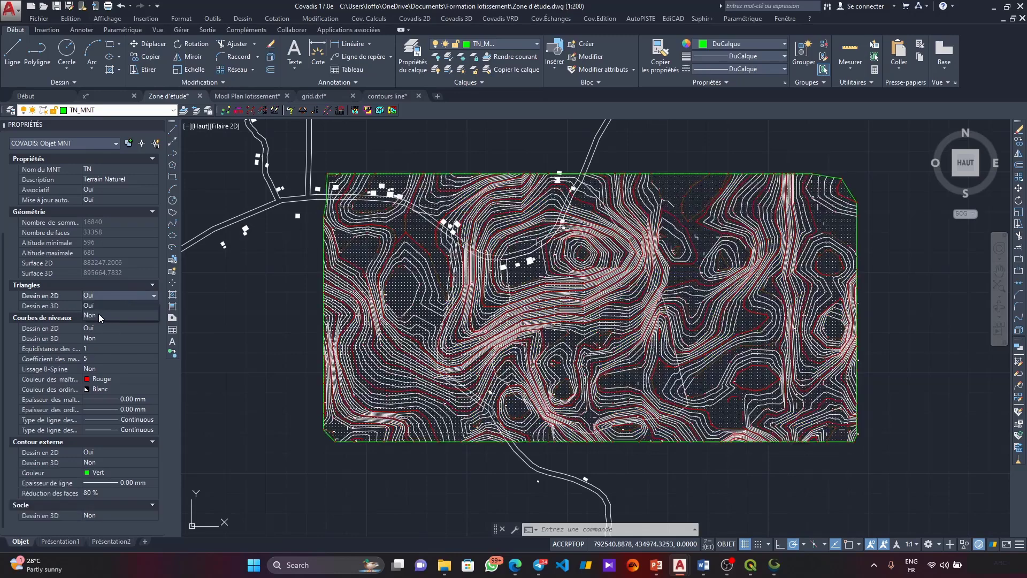
left_click(99, 314)
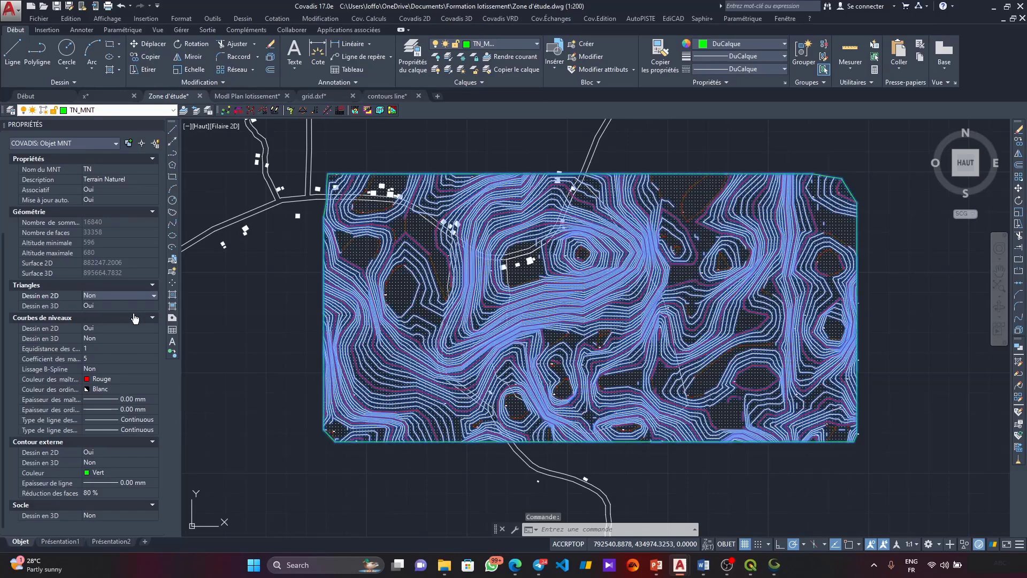
Step: Set the terrain model's contour interval to 2.000 m and turn on B-spline smoothing of the contours
left_click(97, 349)
left_click(153, 348)
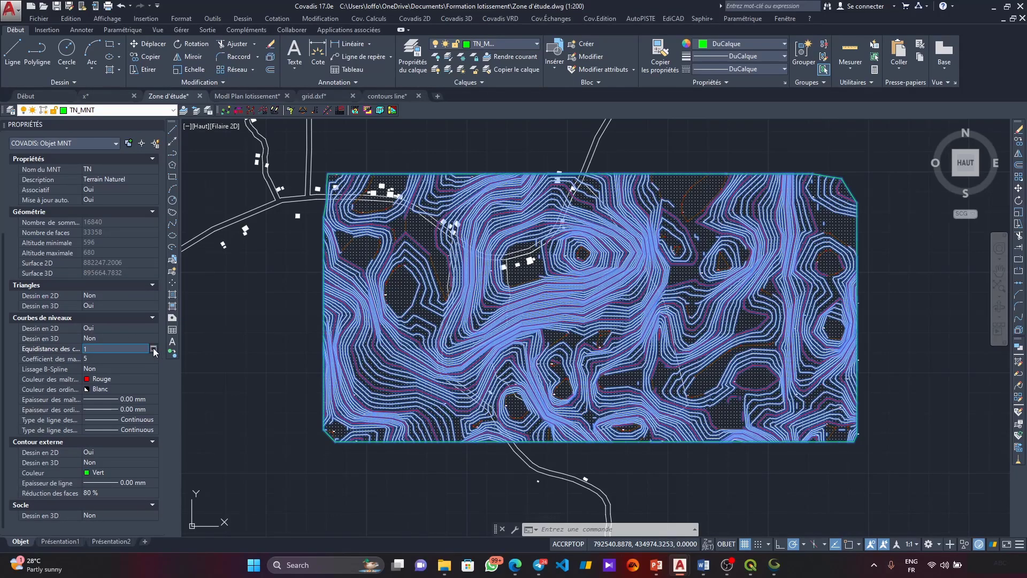
left_click(491, 306)
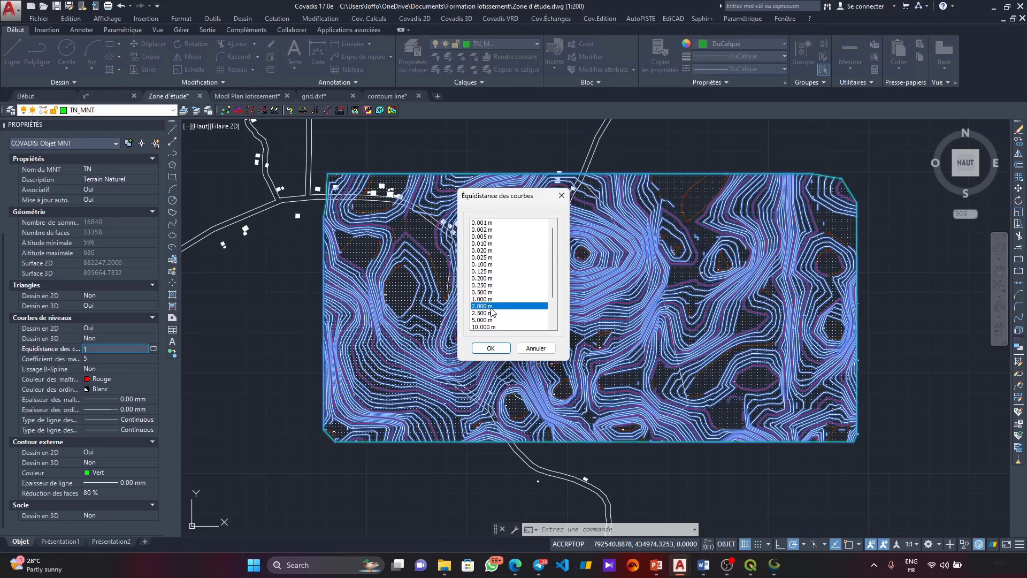
left_click(487, 348)
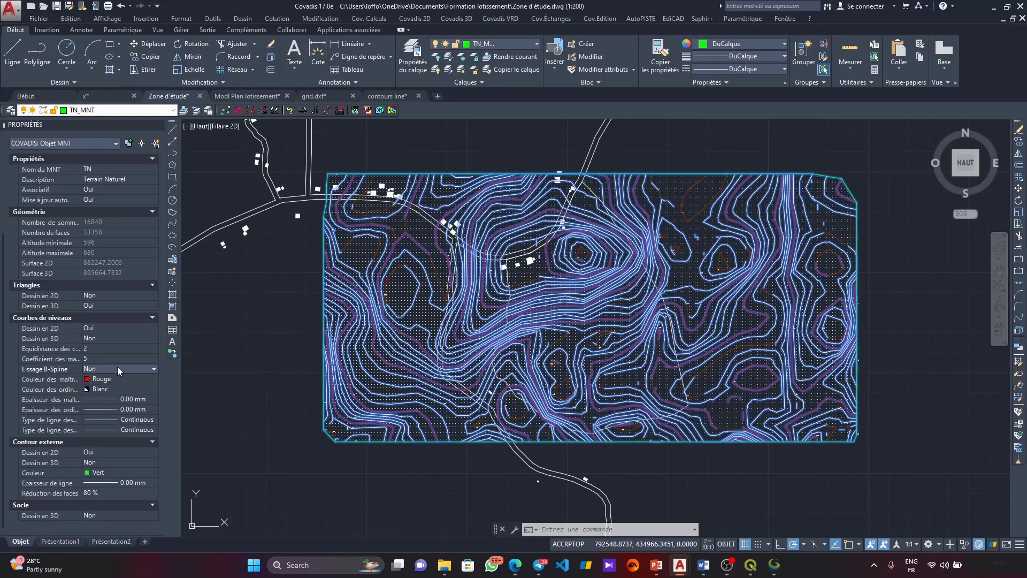
left_click(135, 370)
left_click(131, 379)
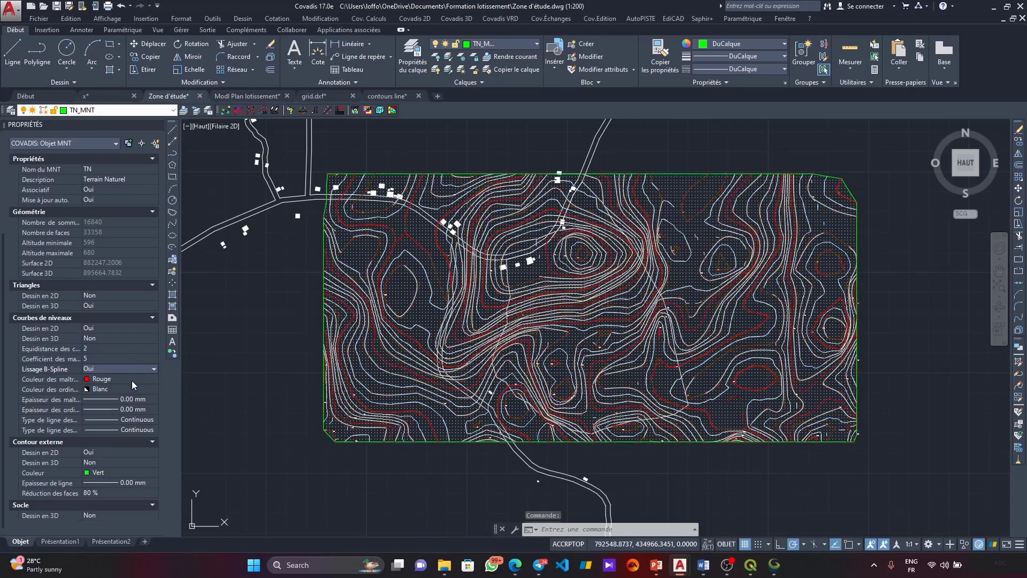
Step: Deselect the terrain model and freeze the Contour_Line_Minor layer by picking one of its original unsmoothed contours
scroll(583, 293, "up", 5)
scroll(584, 293, "down", 5)
scroll(574, 265, "up", 5)
key("Escape")
scroll(573, 266, "down", 5)
scroll(632, 236, "up", 8)
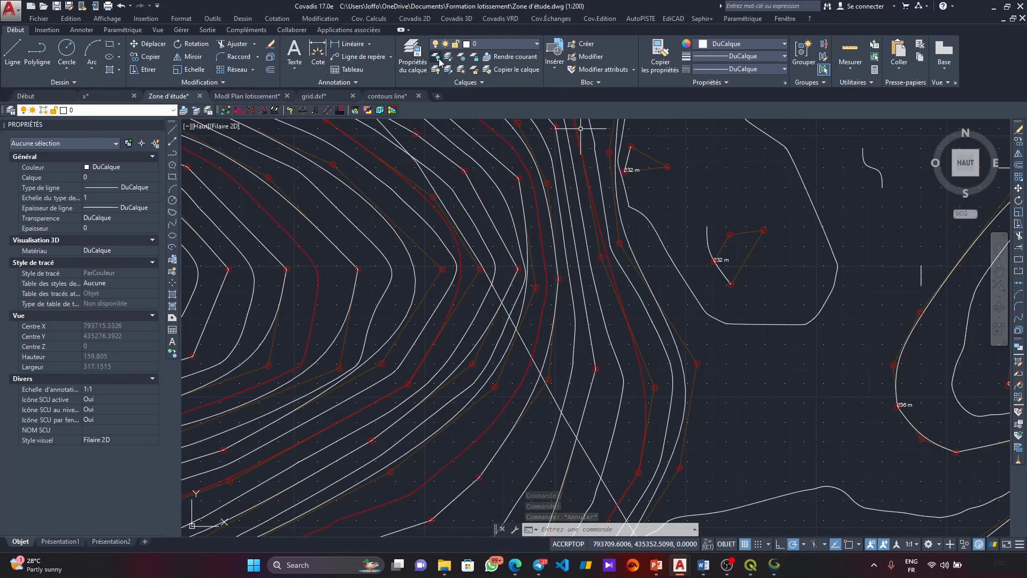
left_click(462, 57)
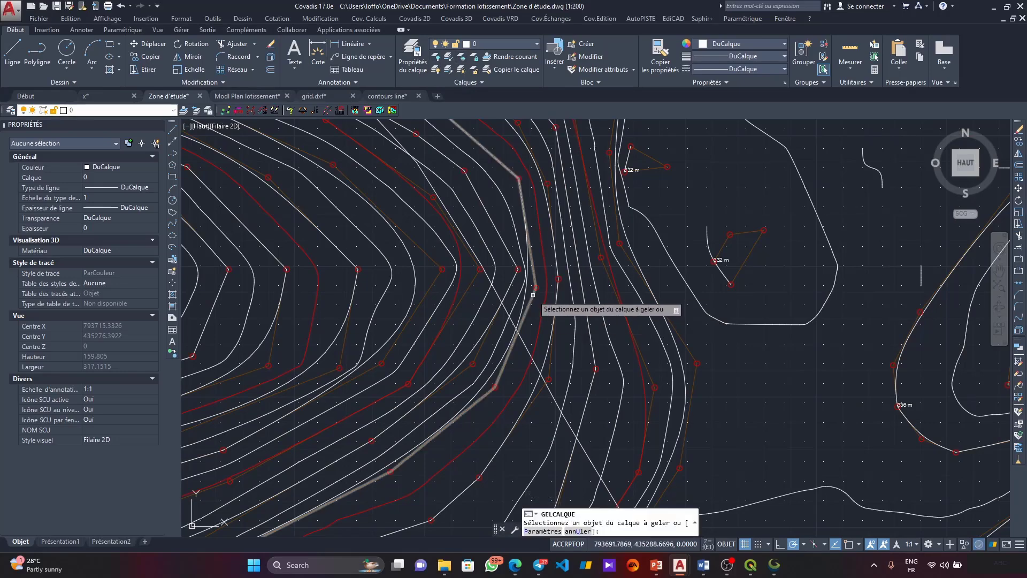
left_click(533, 294)
Step: Freeze the "MNT Erreurs - Pas de point" layer with the red error circles and the 3D_PNT grid point layer
scroll(535, 292, "up", 4)
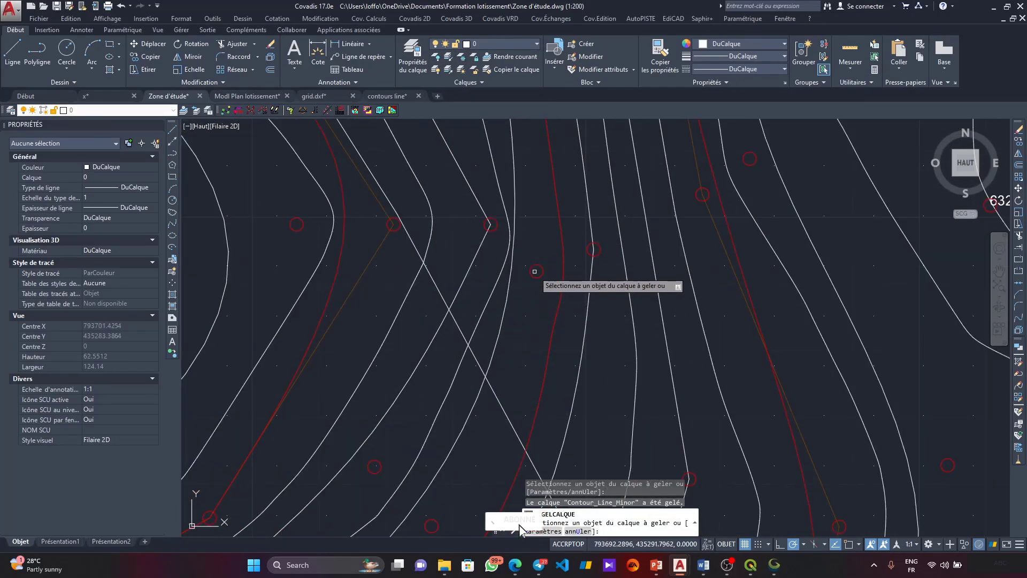
left_click(525, 266)
scroll(535, 279, "down", 6)
scroll(539, 284, "up", 4)
scroll(551, 252, "down", 4)
scroll(538, 231, "up", 8)
scroll(538, 231, "down", 5)
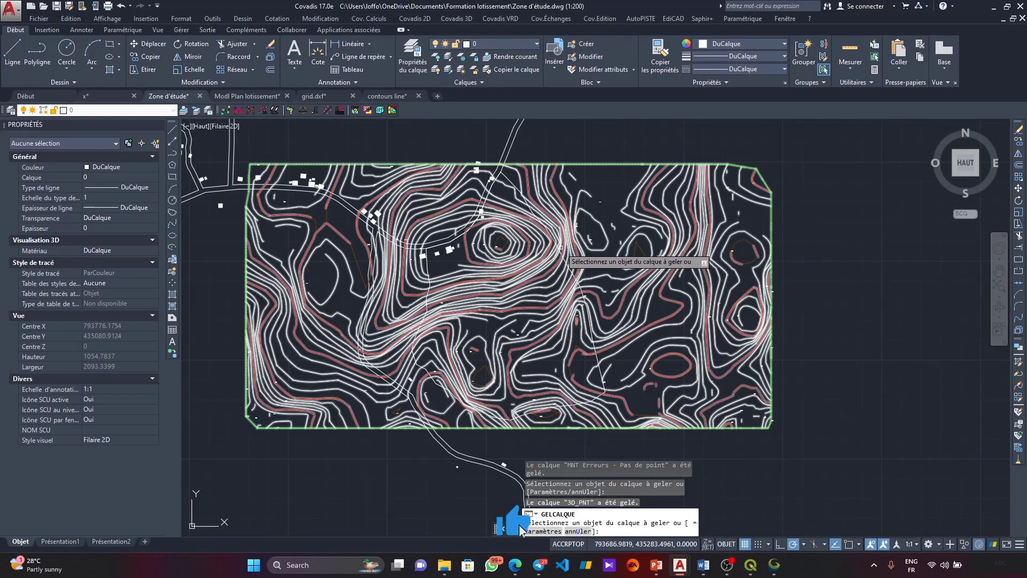
Step: Examine the terrain model's smoothed contours up close and across the whole study area for leftover source lines and elevation labels
scroll(583, 229, "up", 3)
scroll(598, 227, "up", 3)
scroll(604, 246, "down", 9)
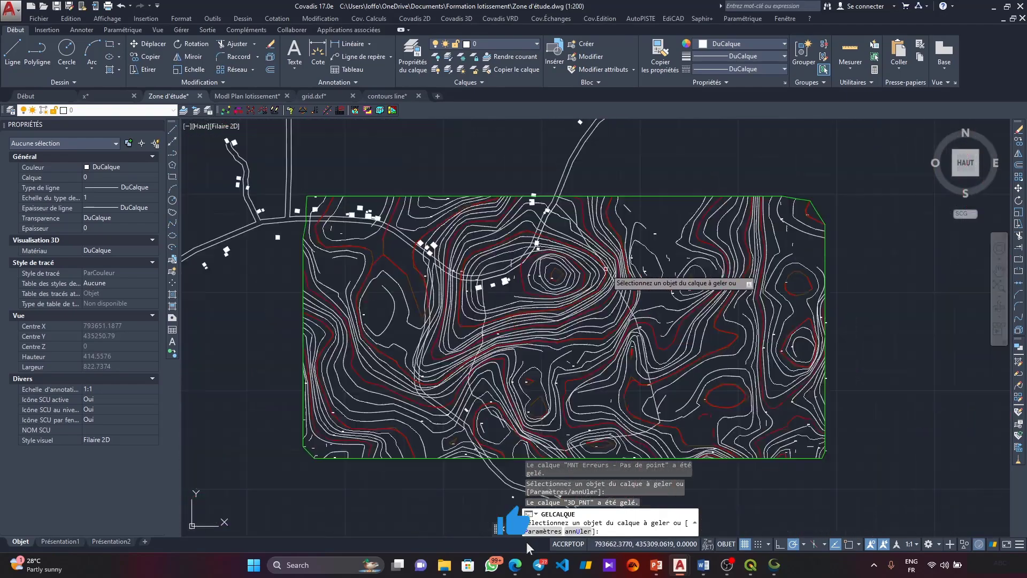
scroll(553, 273, "up", 5)
scroll(553, 273, "down", 6)
scroll(434, 417, "up", 5)
scroll(435, 417, "down", 4)
scroll(439, 401, "up", 5)
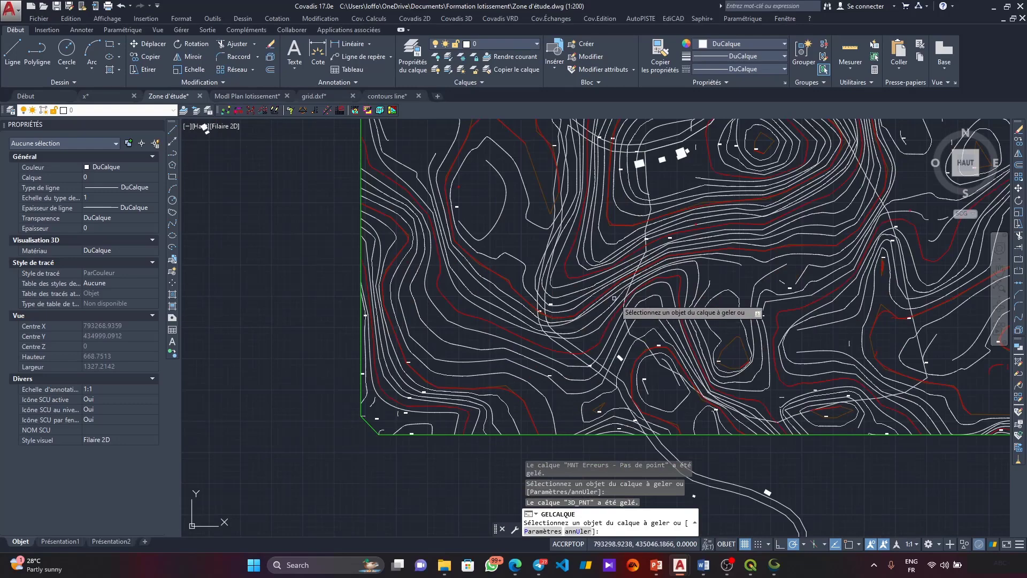
scroll(611, 293, "up", 3)
scroll(437, 353, "up", 2)
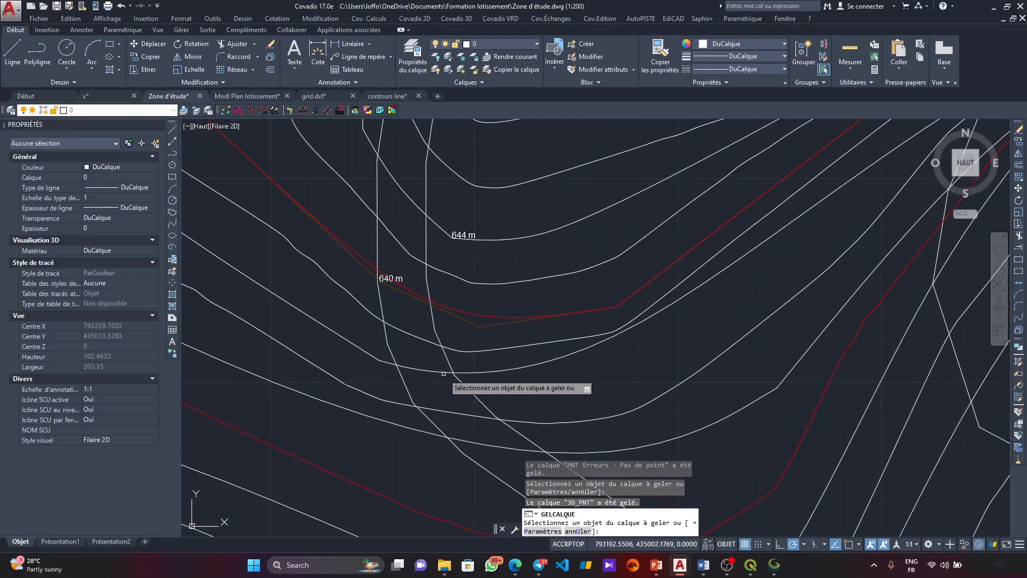
scroll(502, 358, "down", 6)
scroll(752, 312, "down", 4)
Step: End the layer freezing and turn off object snap
key("Escape")
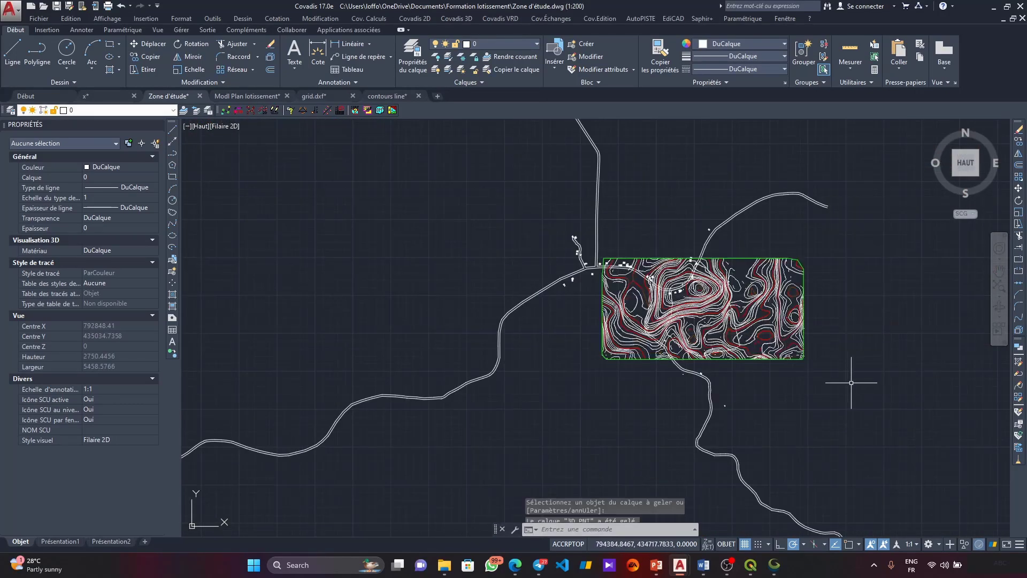
key("F3")
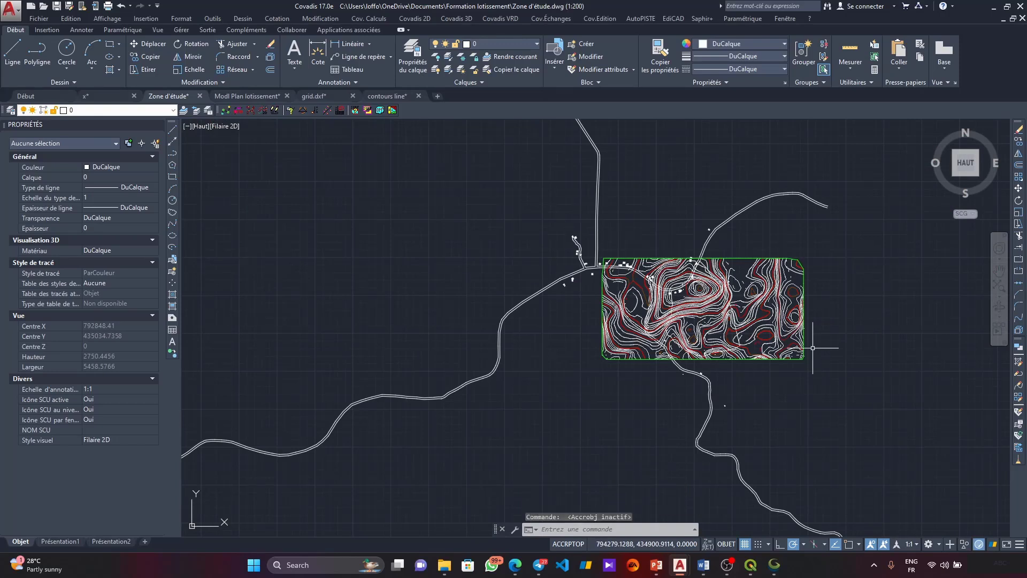